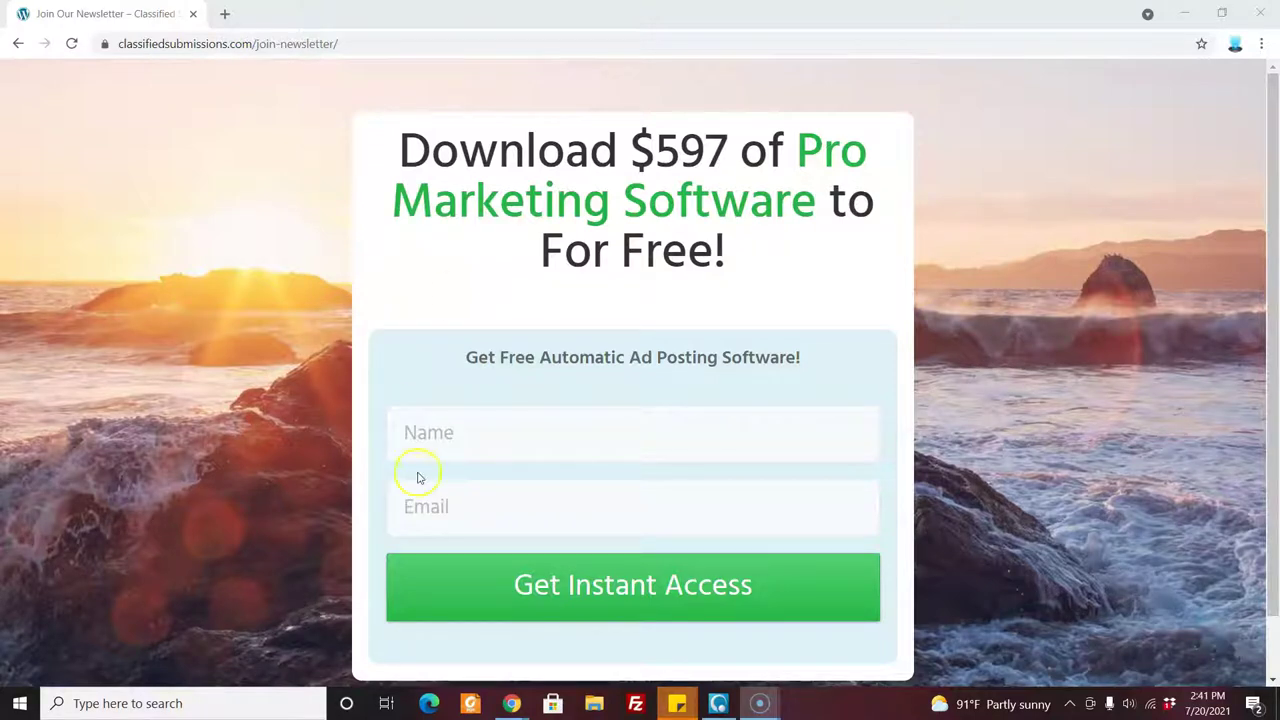
Switch from the Classified Submissions sales page back to the newsletter sign-up window.
mouse_move(513, 705)
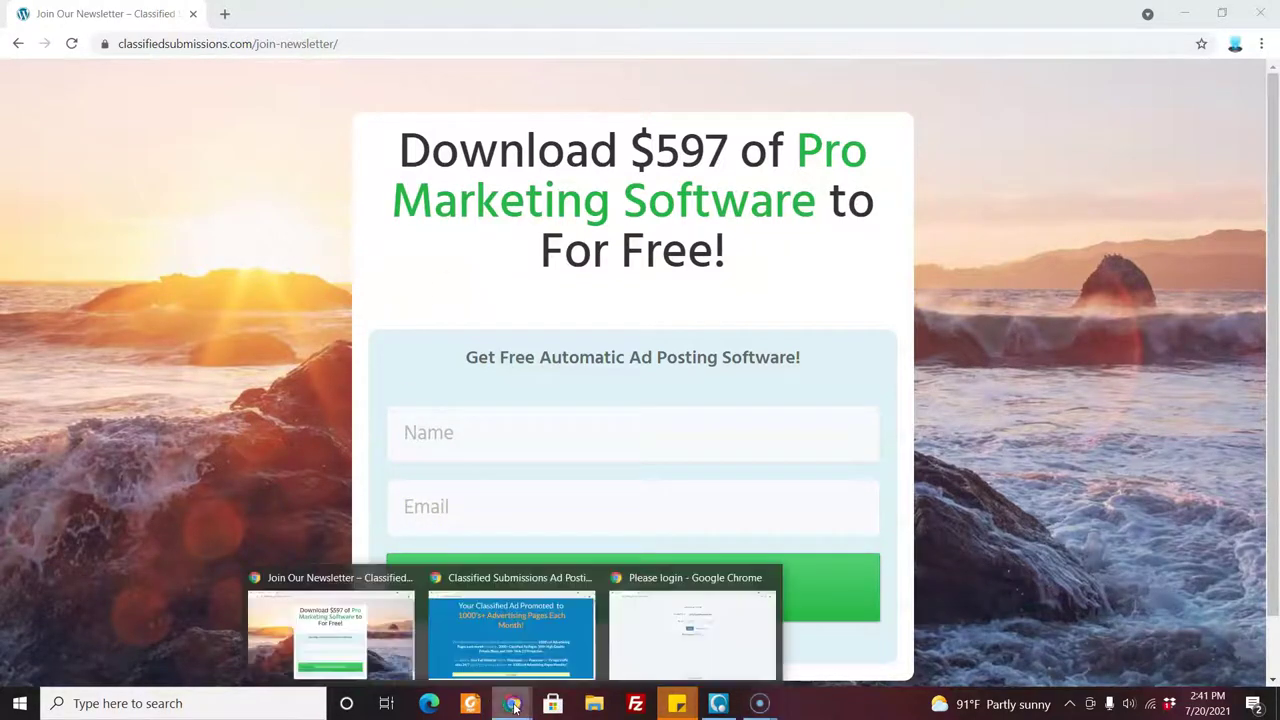
left_click(495, 622)
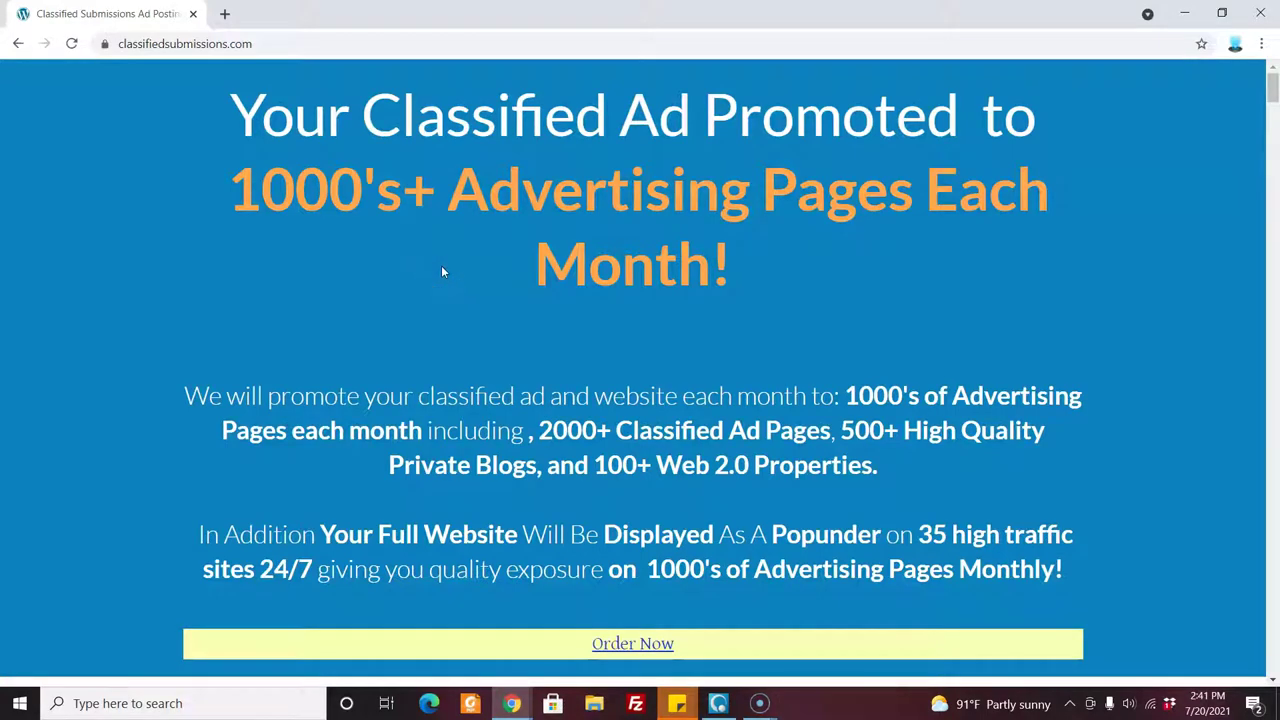
left_click_drag(1273, 82, 1273, 86)
left_click(511, 706)
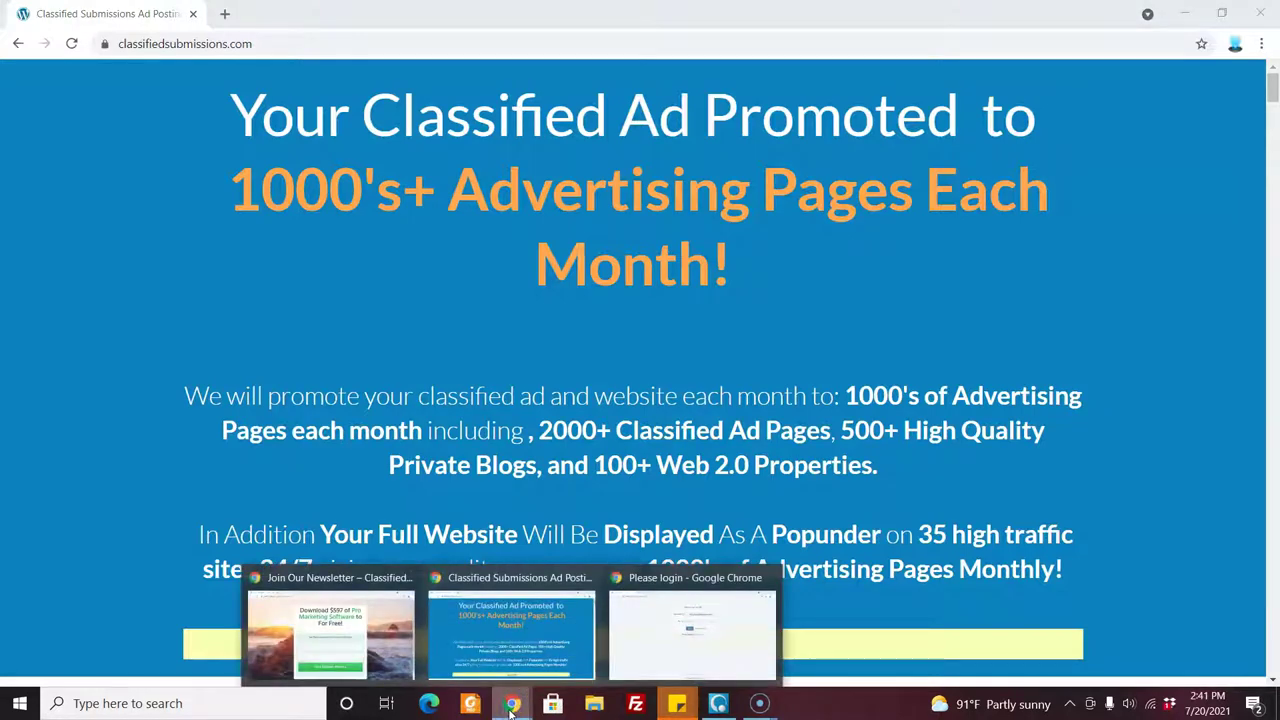
left_click(352, 638)
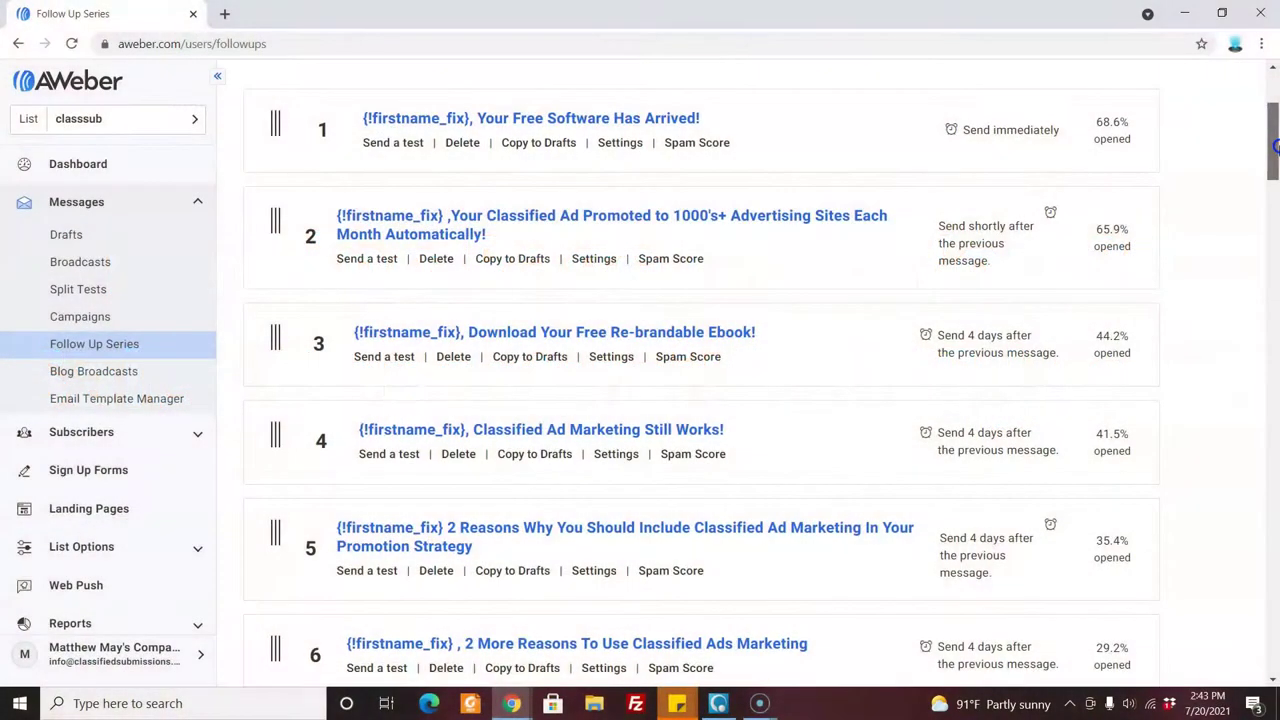
Look through follow-up messages 1 and 4, then open message 2 about classified ad promotion.
scroll(1275, 145, "up", 1)
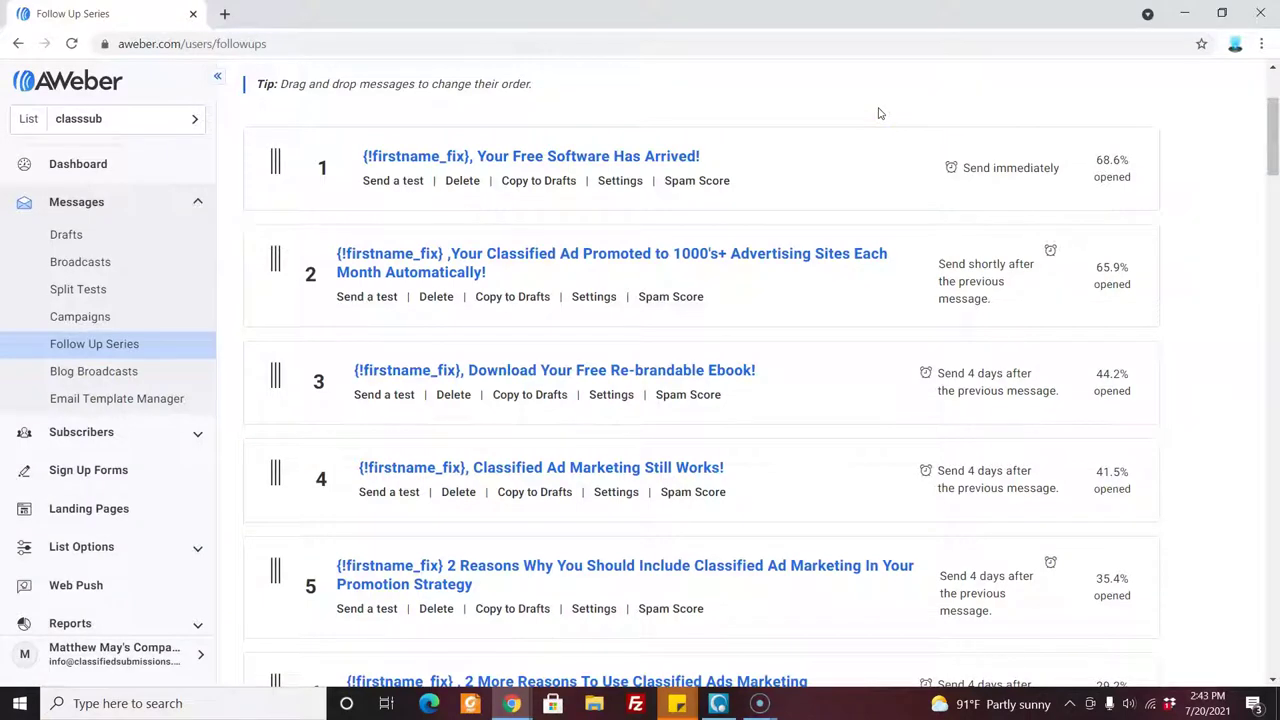
left_click(746, 183)
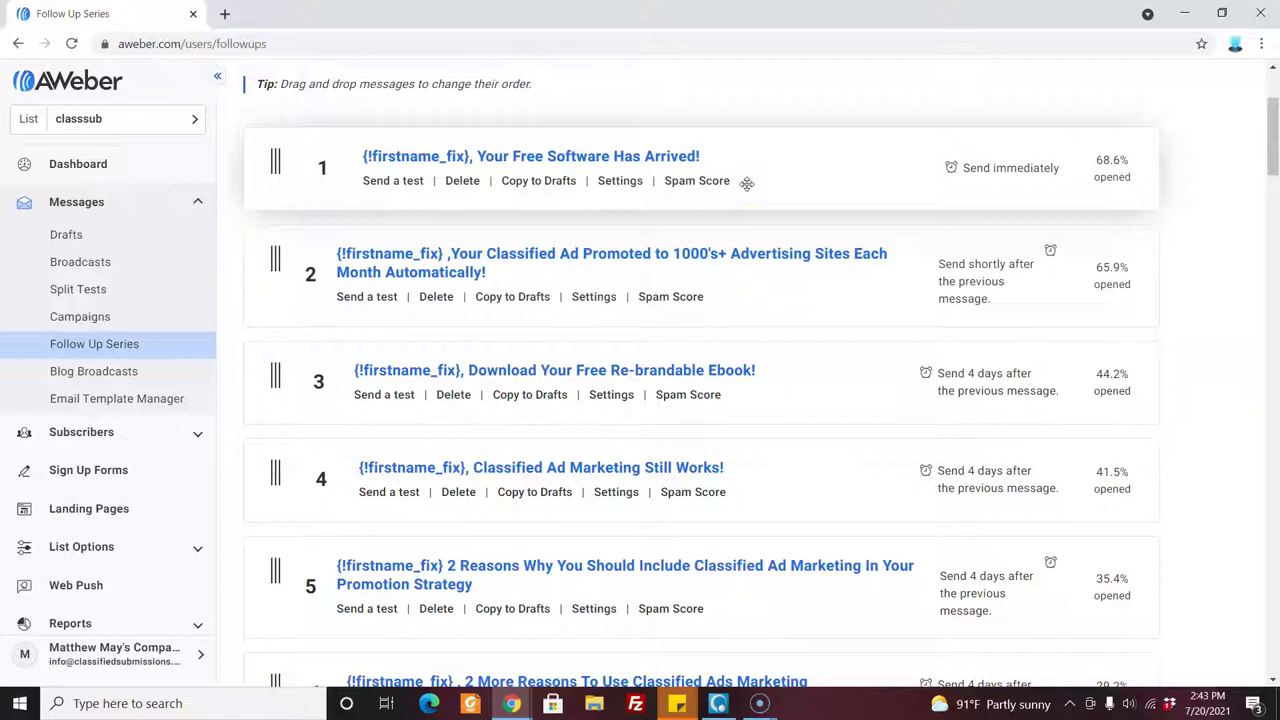
left_click(659, 157)
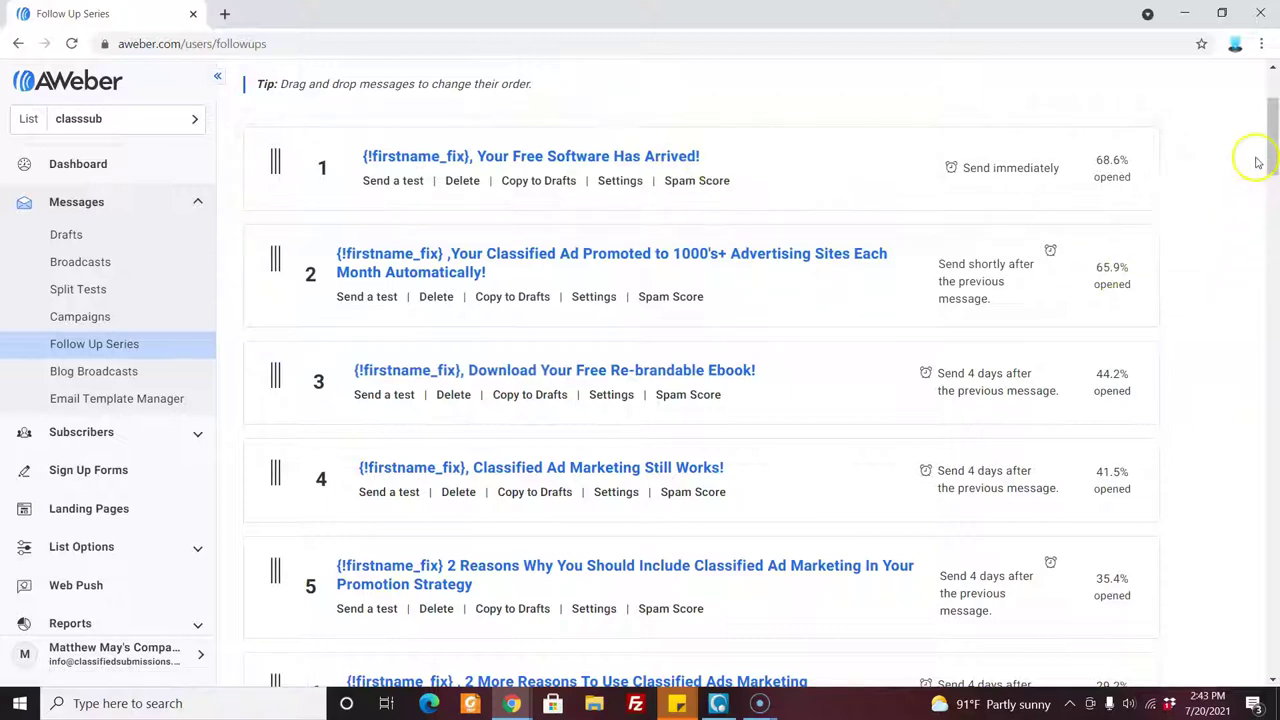
left_click_drag(1273, 155, 1275, 152)
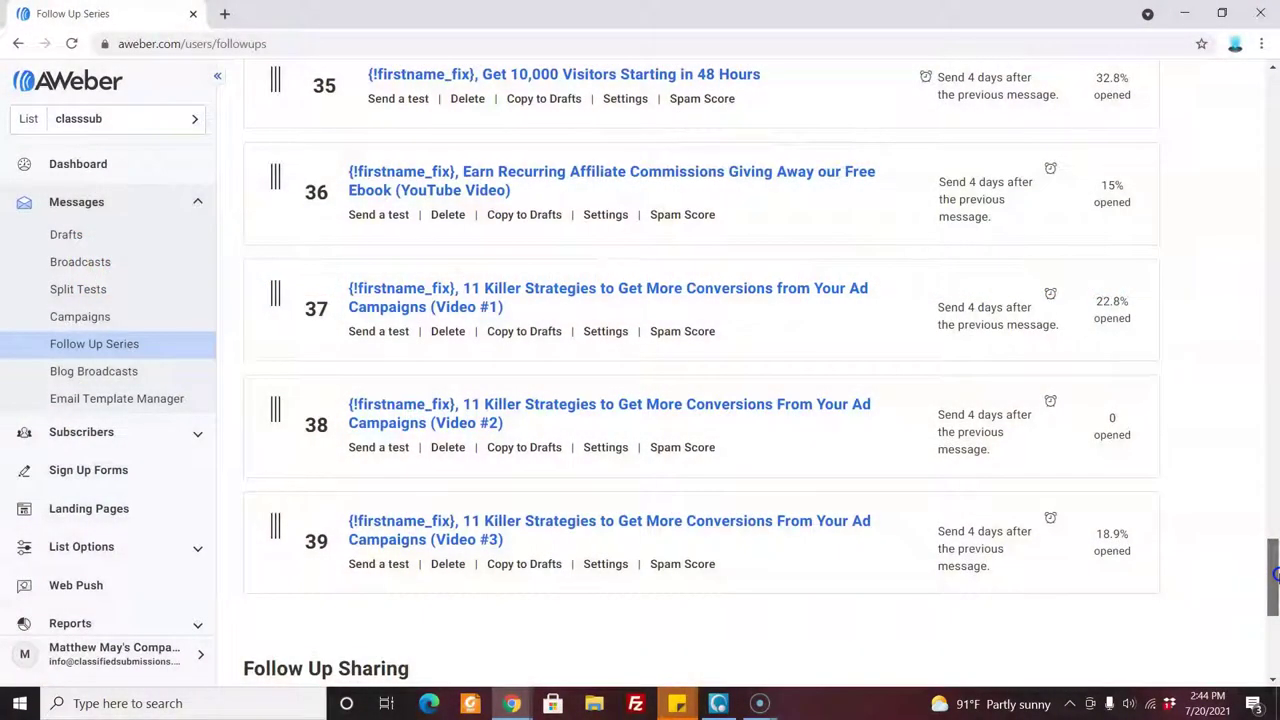
left_click_drag(1276, 572, 1276, 118)
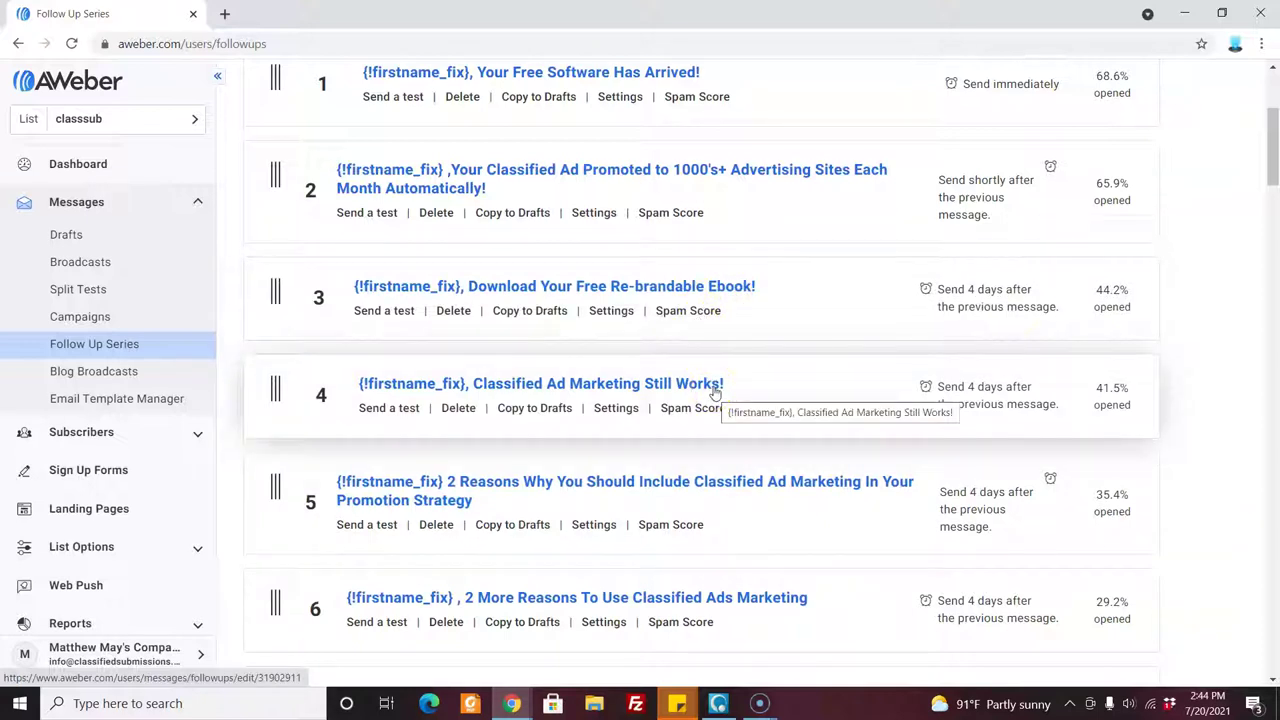
left_click(715, 390)
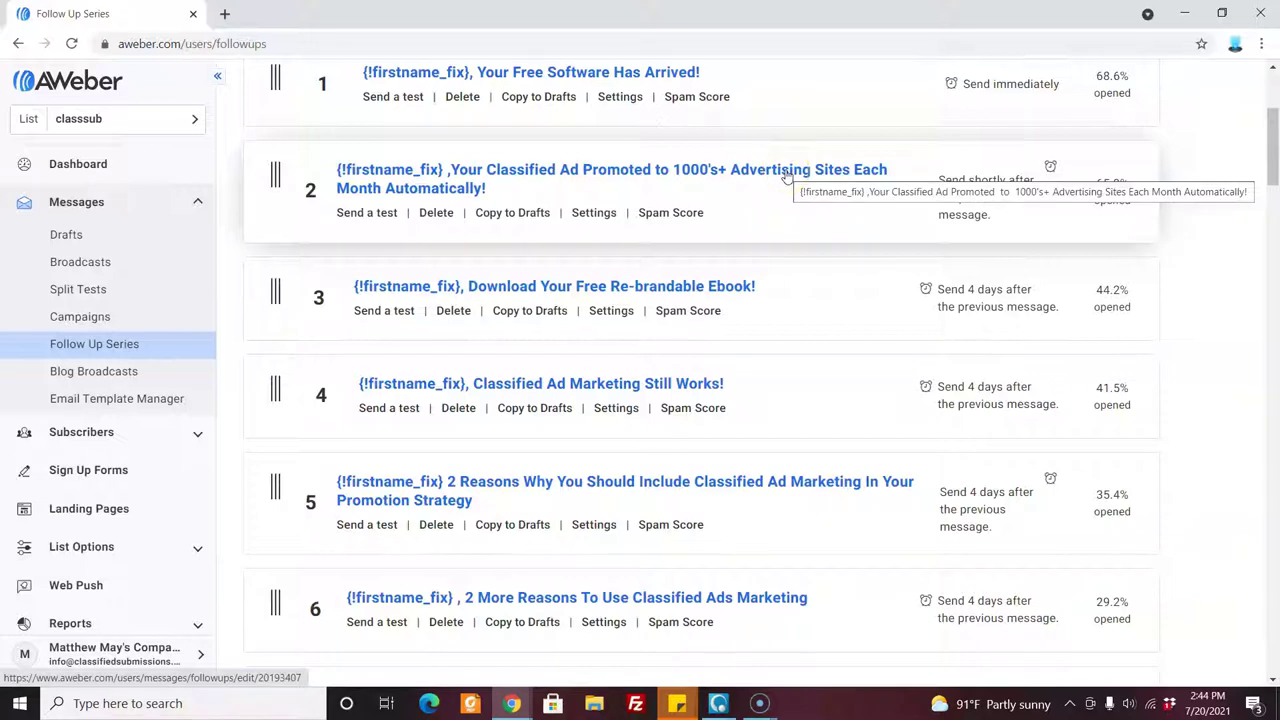
left_click(787, 175)
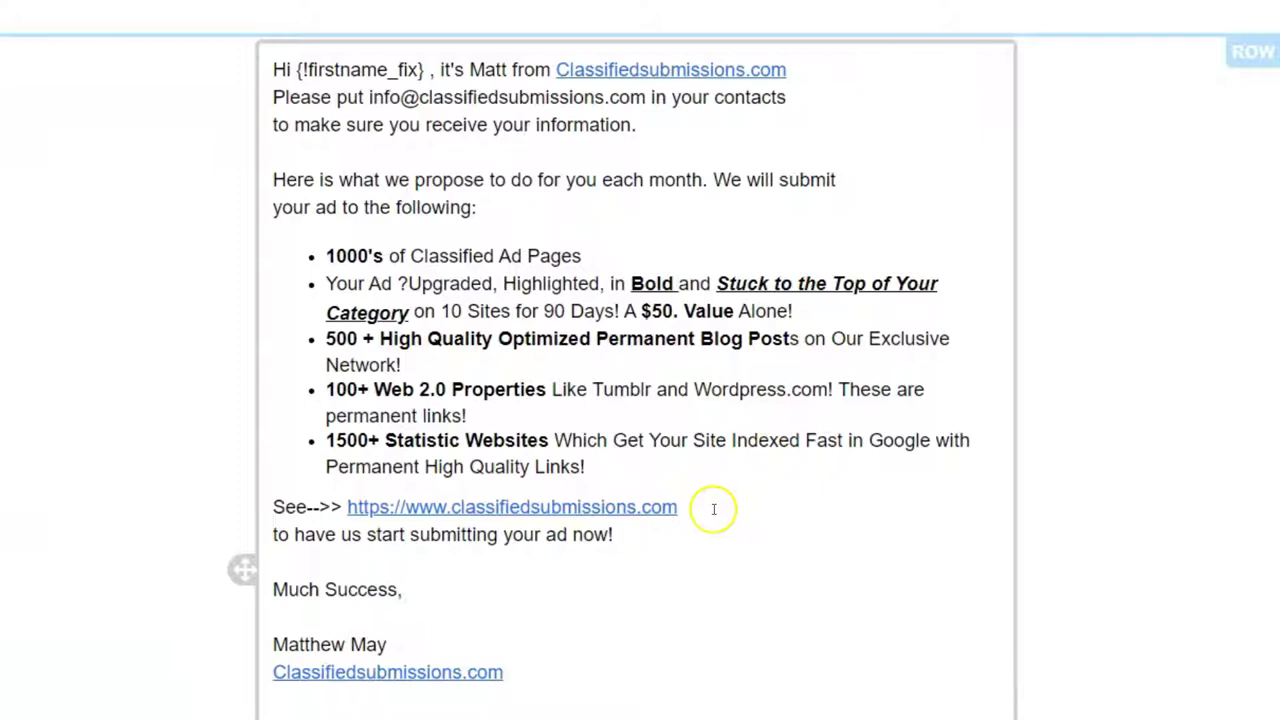
left_click_drag(718, 508, 345, 508)
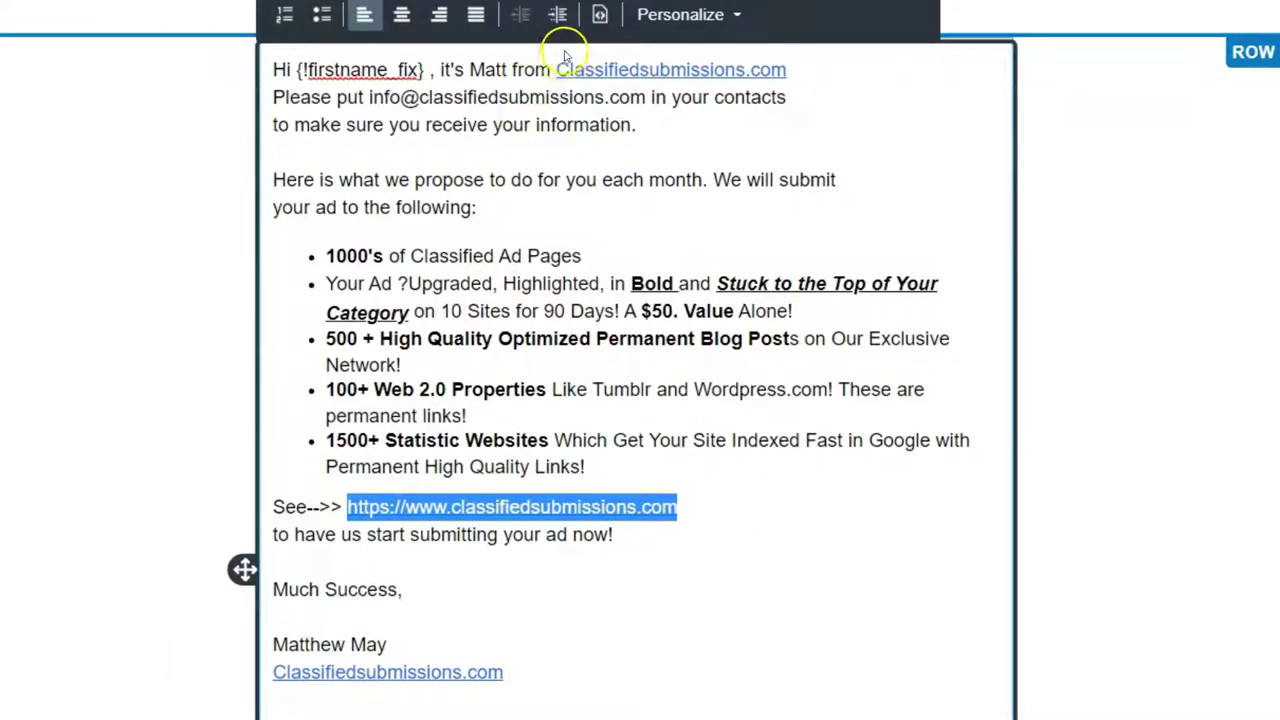
key("ctrl+k")
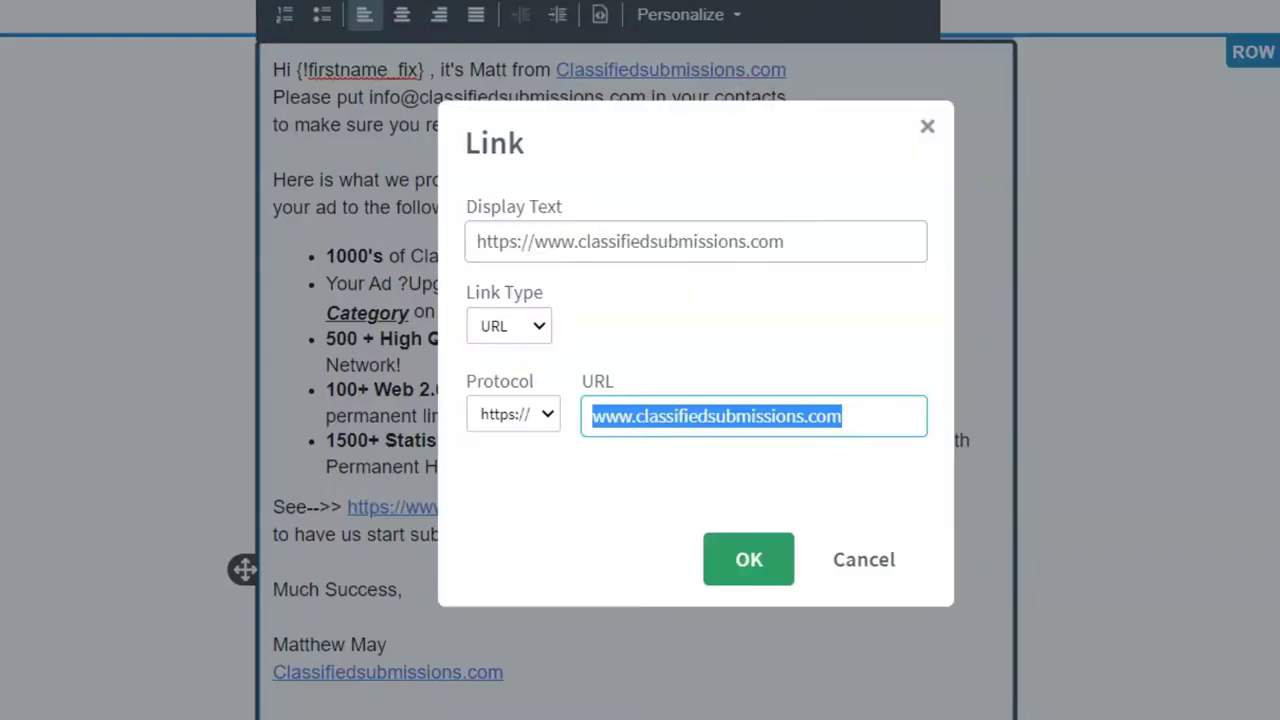
left_click(928, 129)
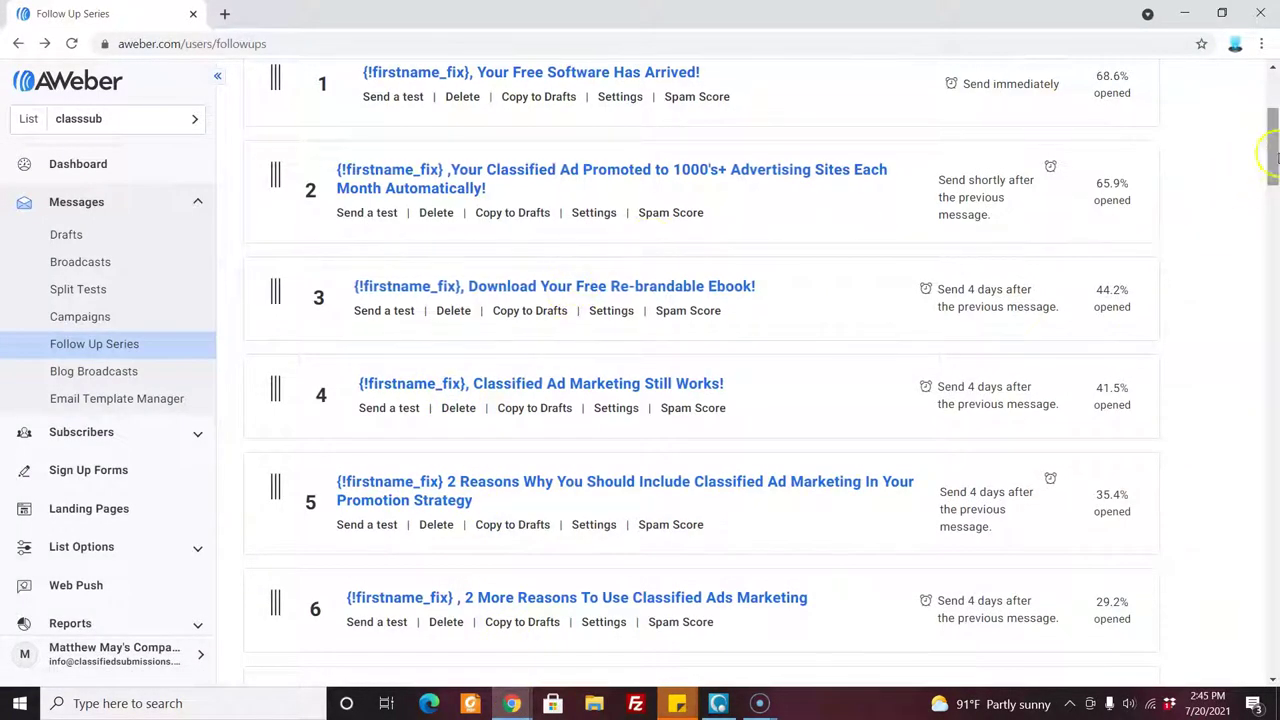
left_click_drag(1274, 158, 1275, 150)
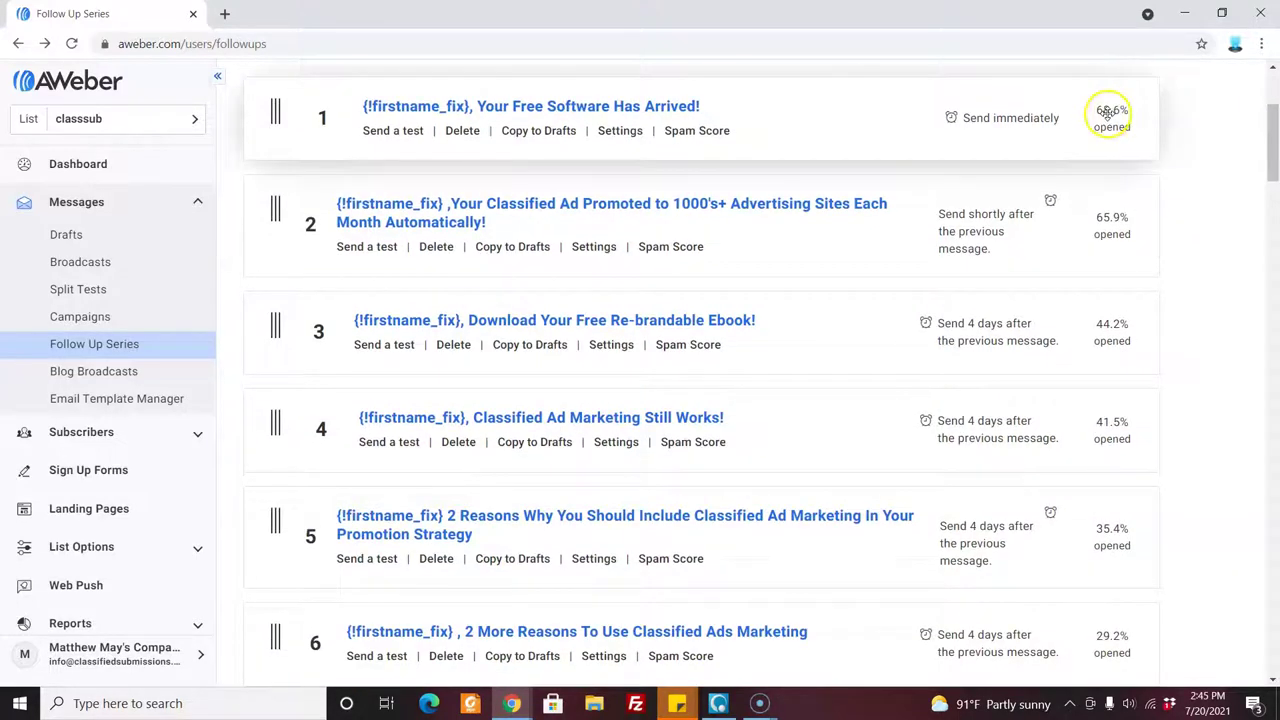
In the member login window, sign in with the affiliate account's e-mail and password.
left_click(513, 704)
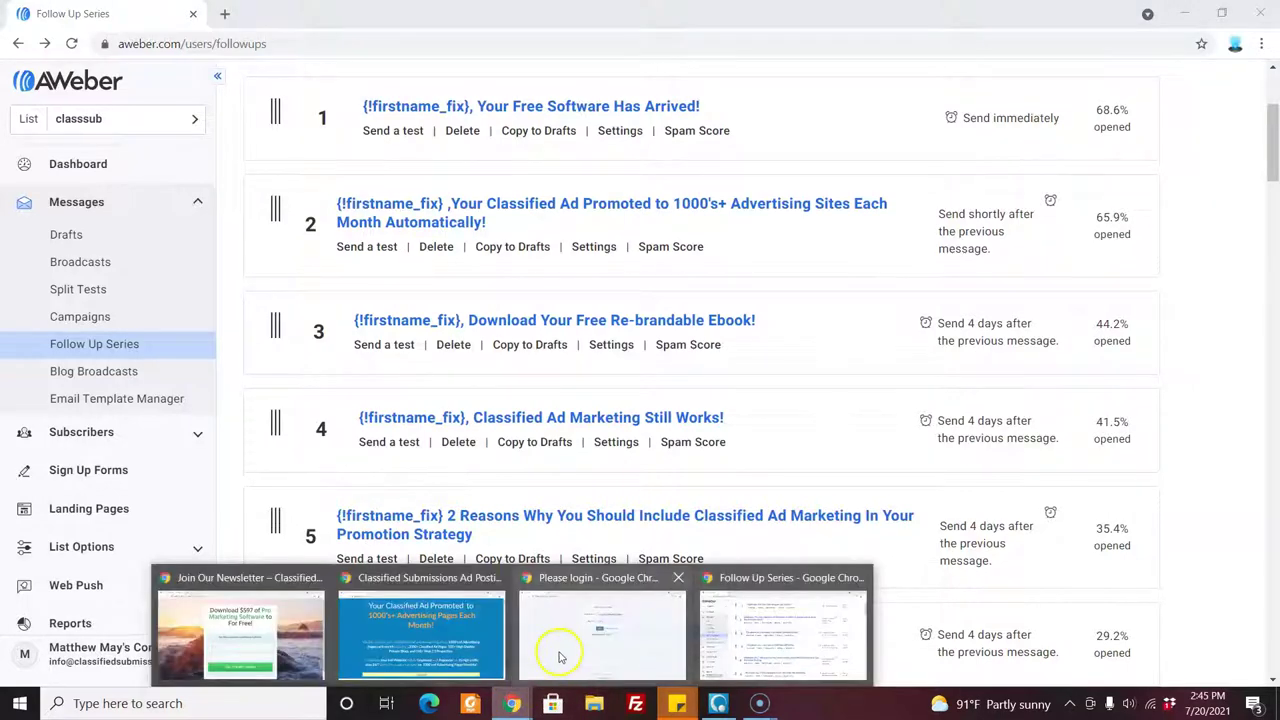
left_click(558, 650)
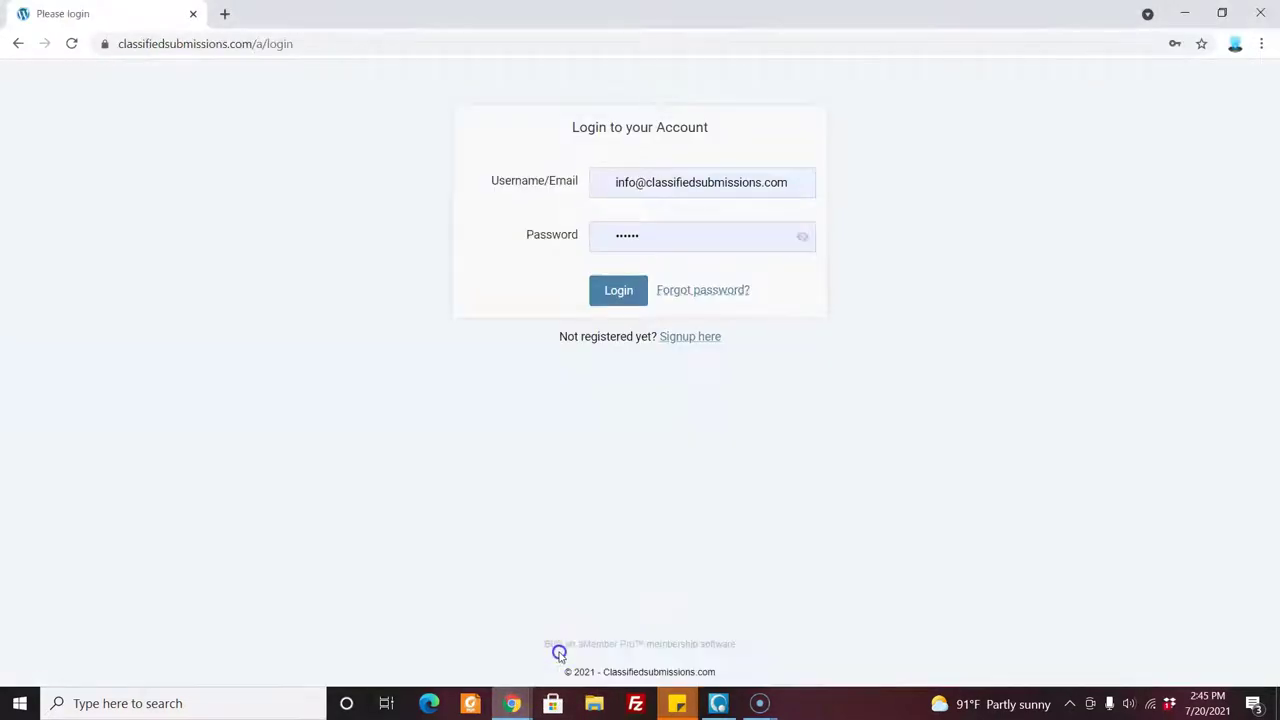
left_click(656, 241)
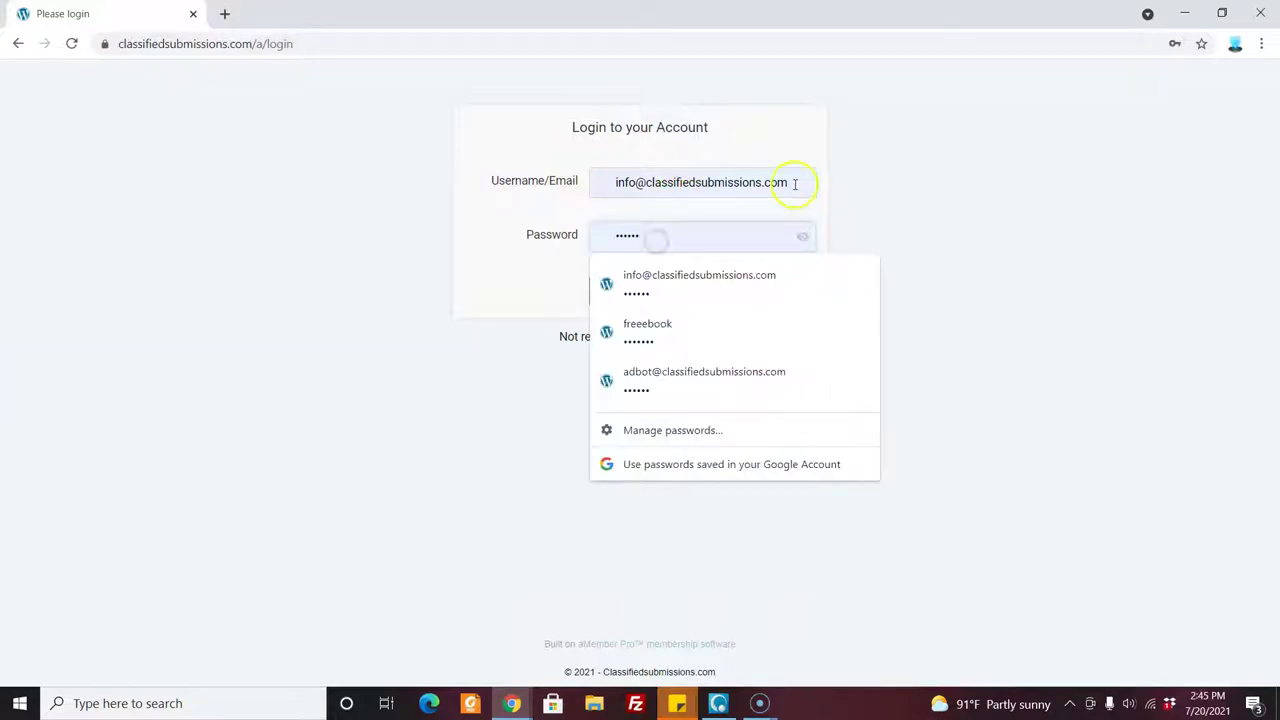
left_click_drag(790, 182, 540, 178)
key("BackSpace")
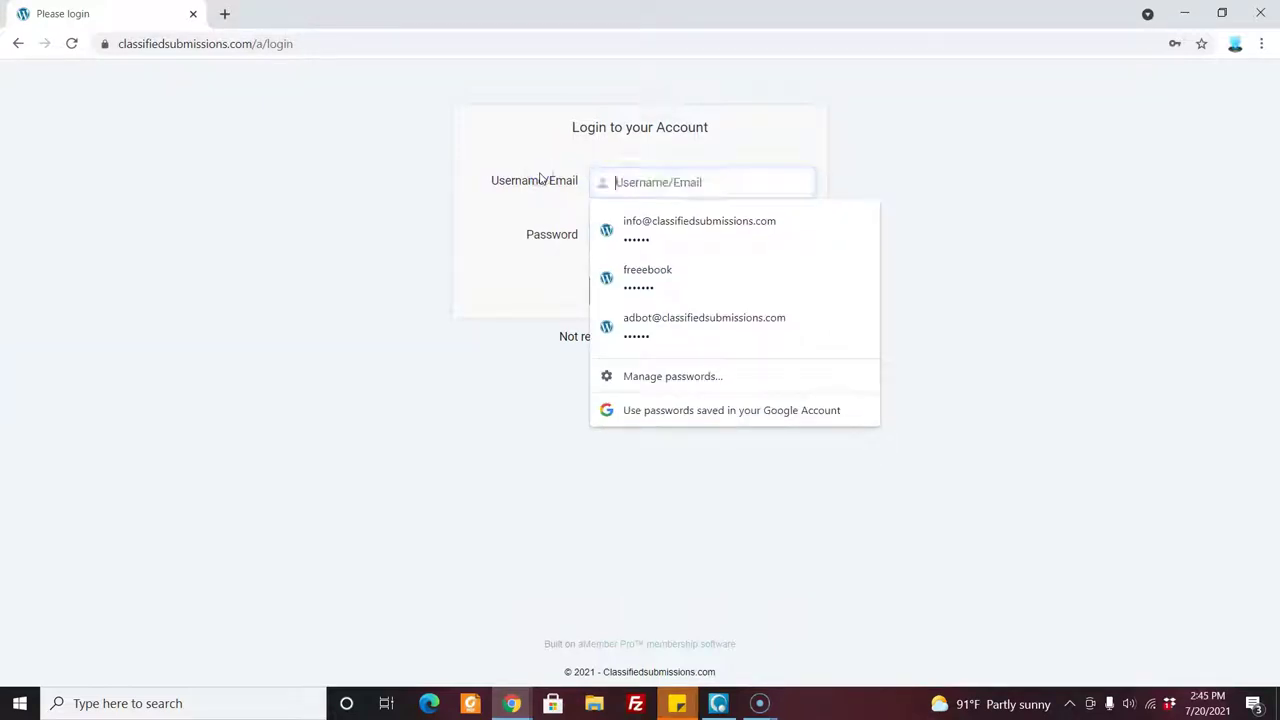
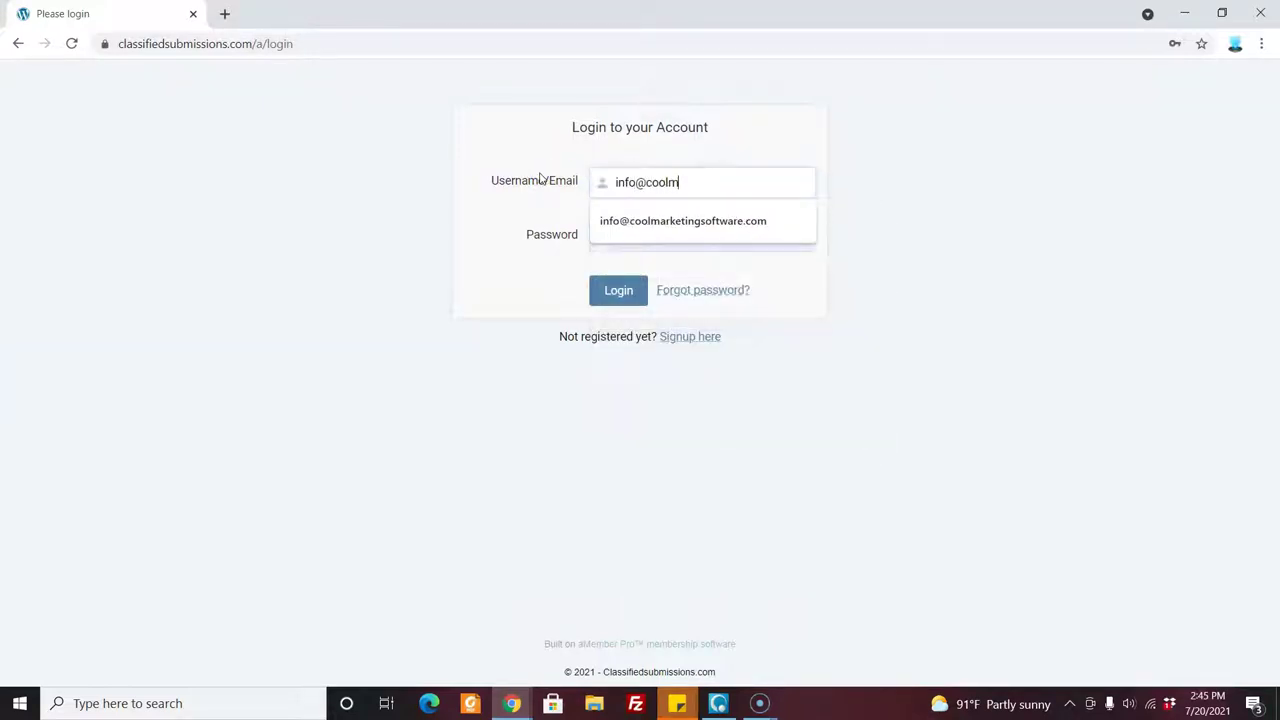
key("Tab")
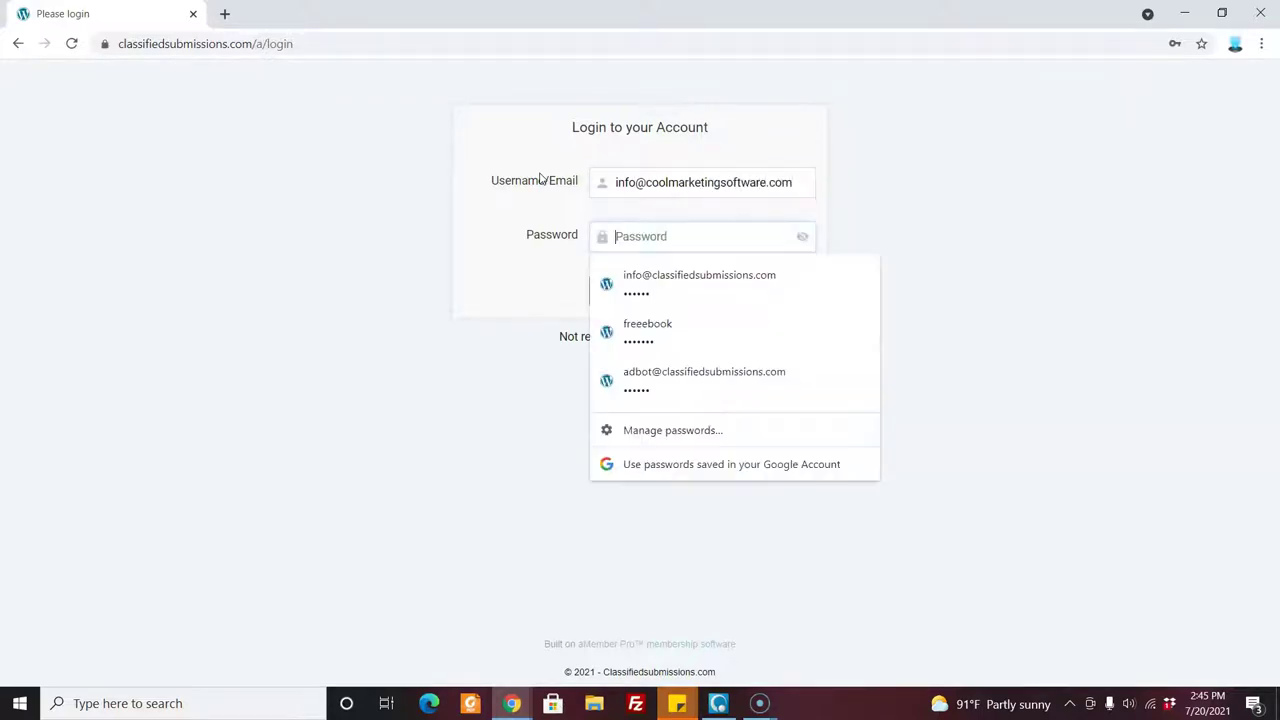
type("•••")
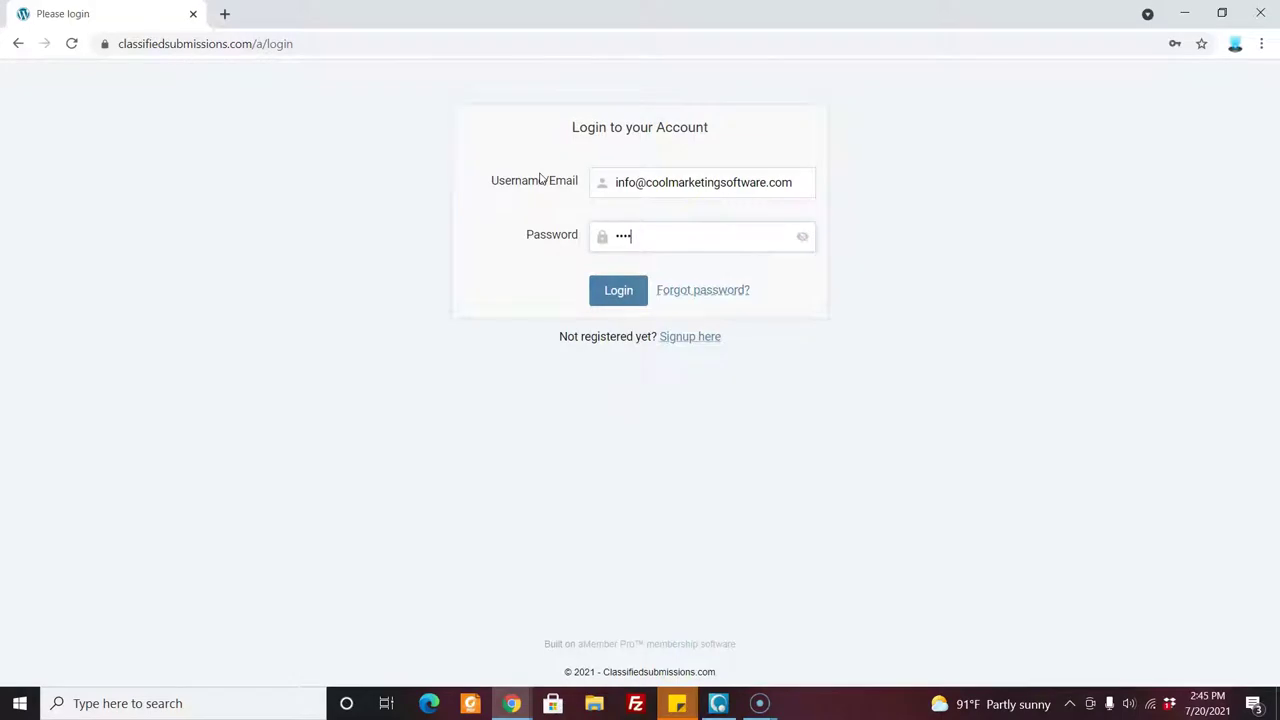
left_click(620, 288)
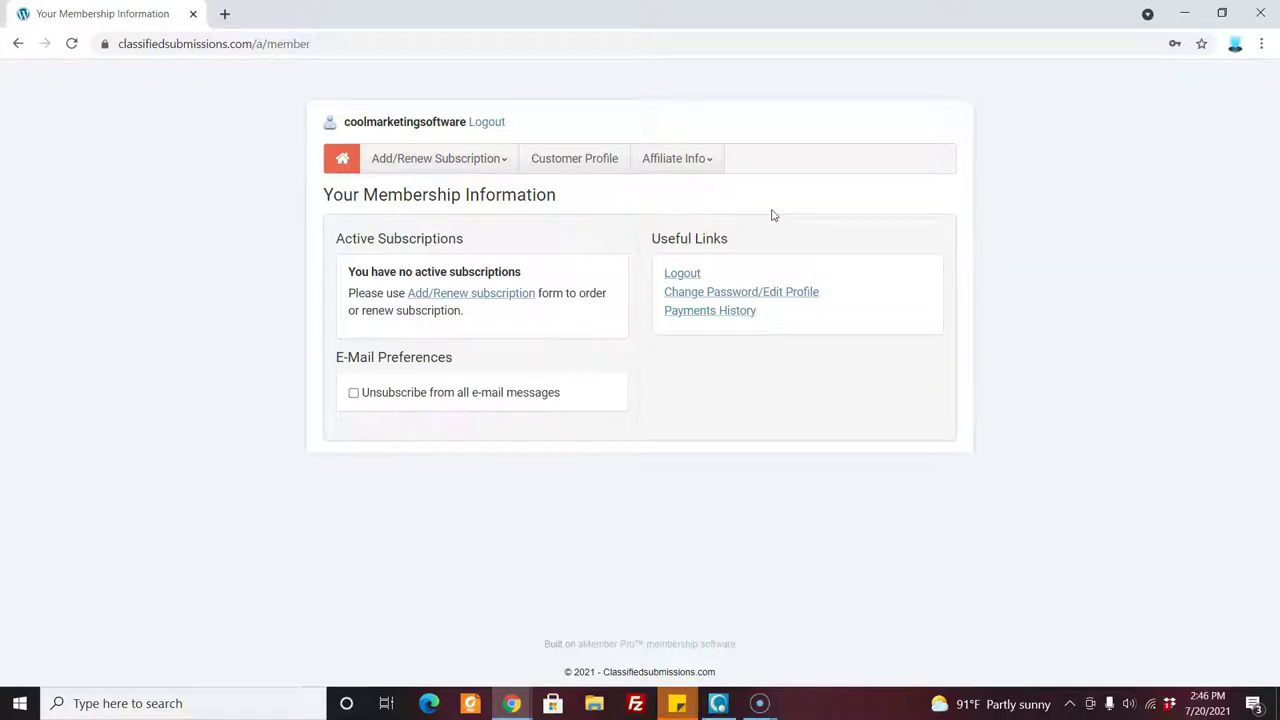
left_click(708, 168)
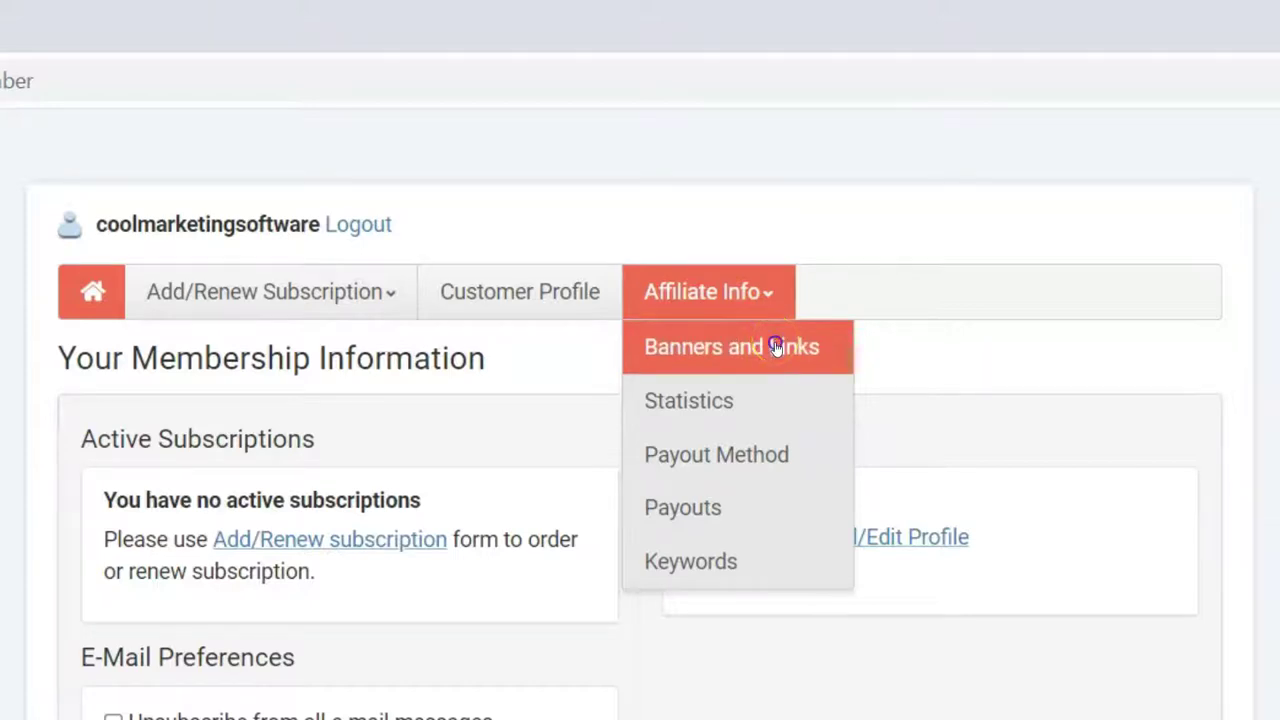
left_click(776, 346)
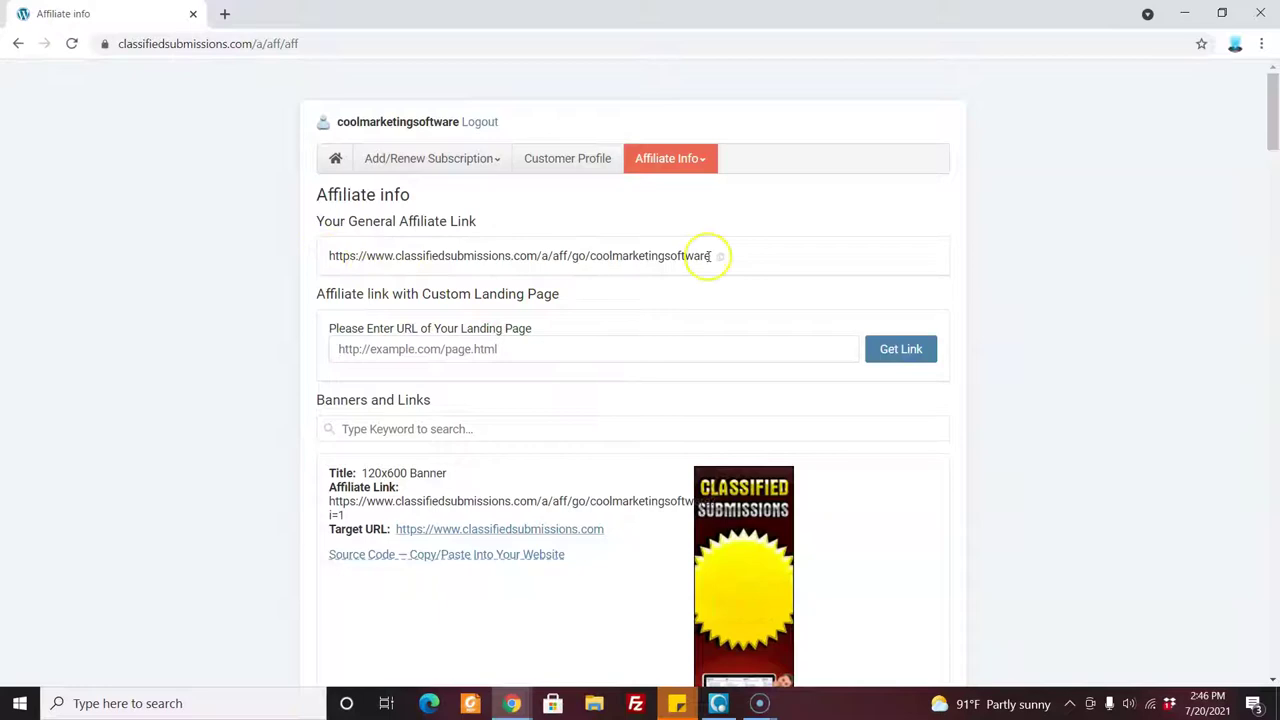
left_click_drag(712, 256, 329, 260)
key("ctrl+c")
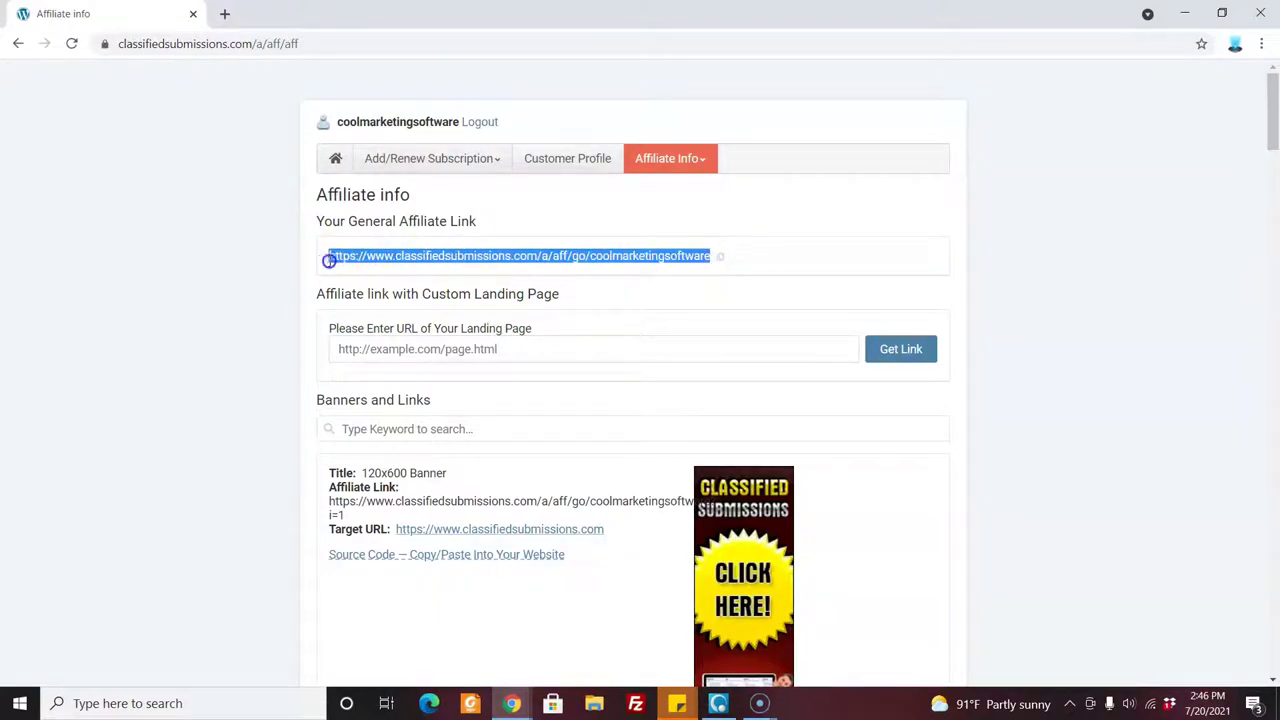
right_click(378, 252)
left_click(401, 266)
left_click(1261, 44)
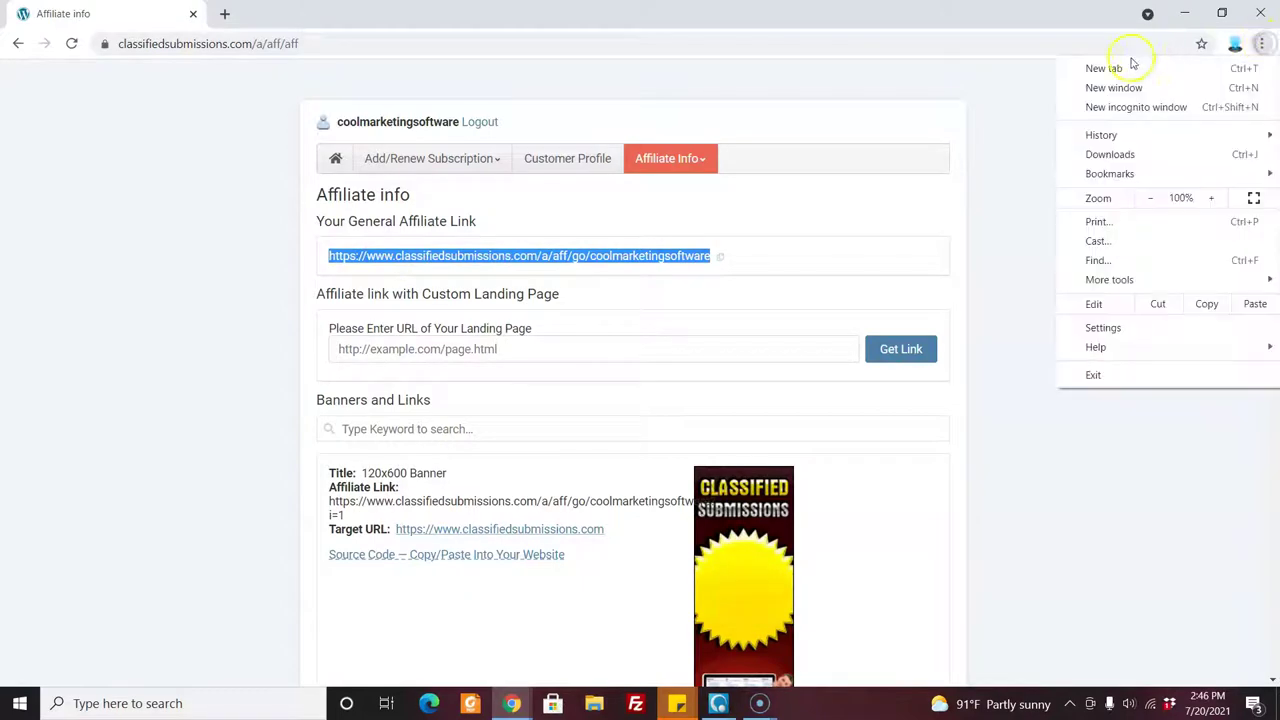
Paste and go to the copied affiliate link in a new window, closing the newsletter popup.
left_click(1112, 88)
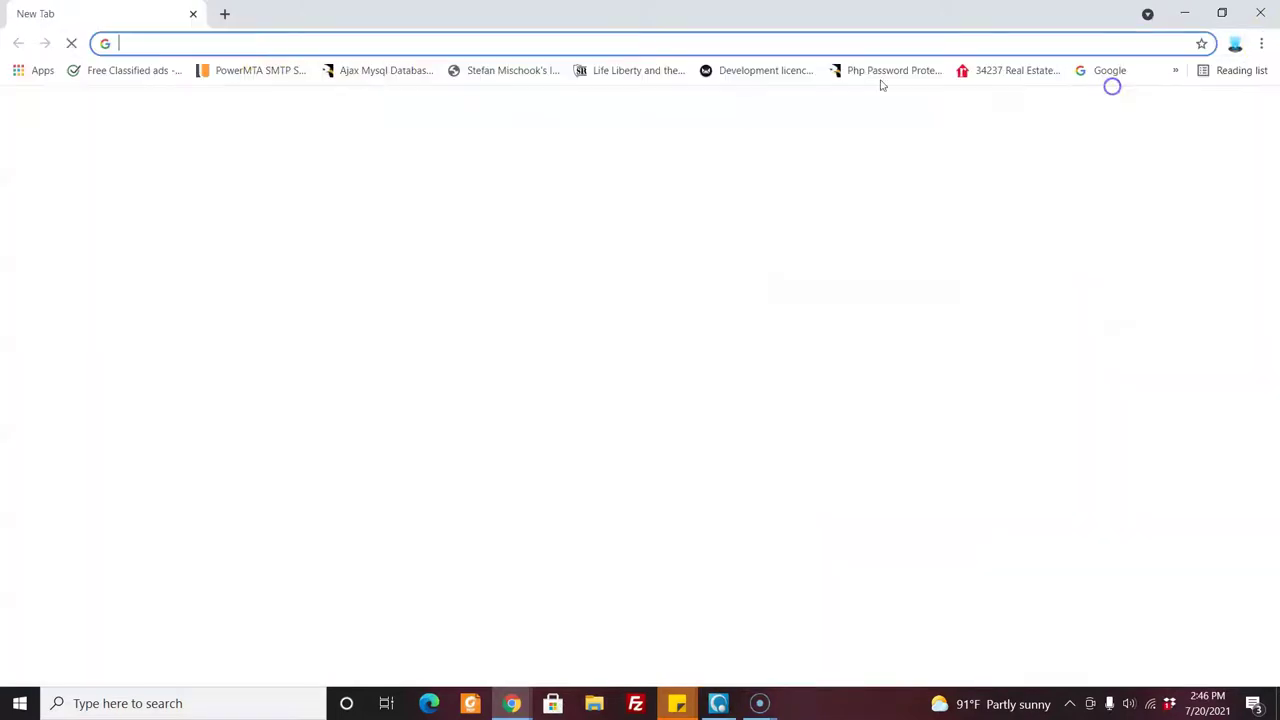
right_click(264, 44)
left_click(306, 157)
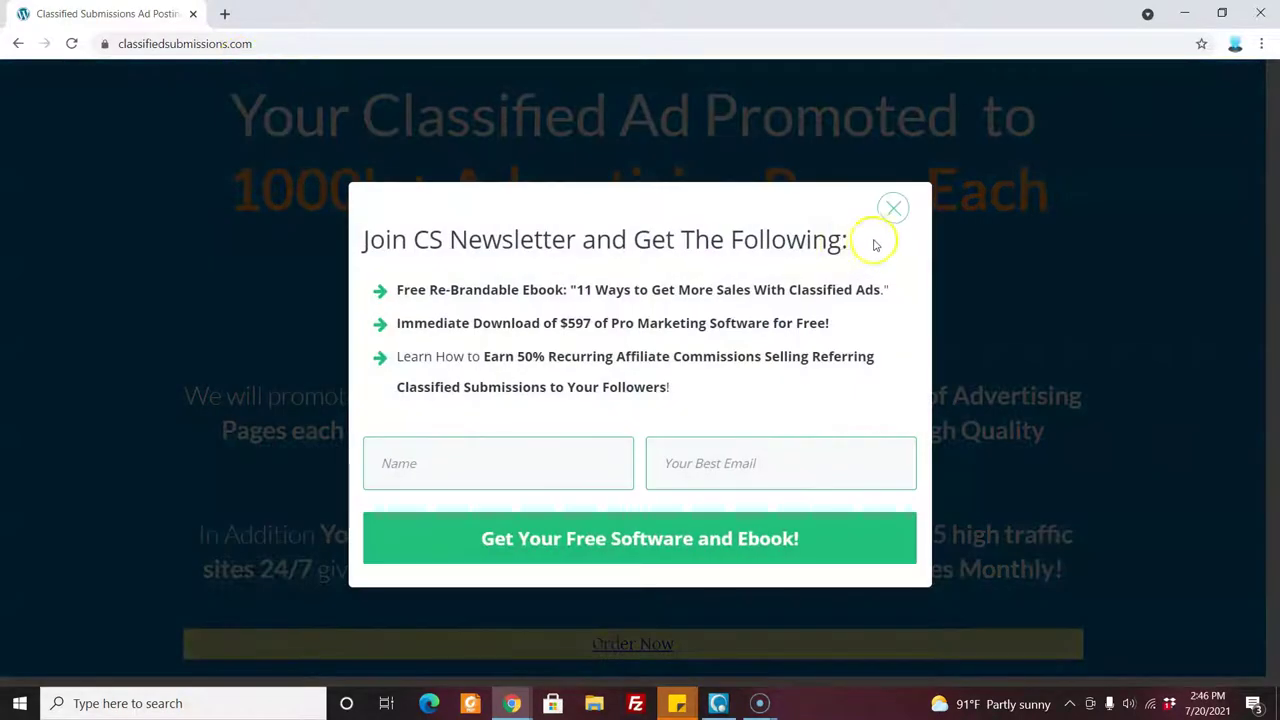
left_click(893, 209)
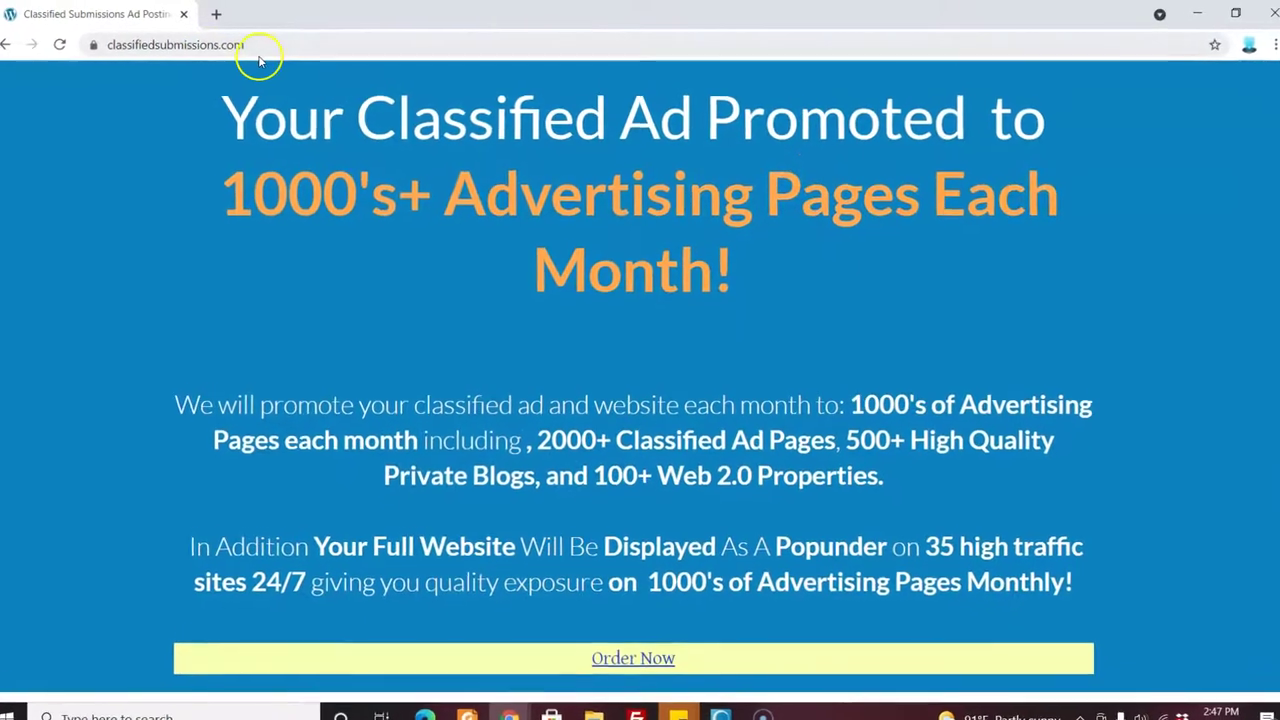
left_click(248, 50)
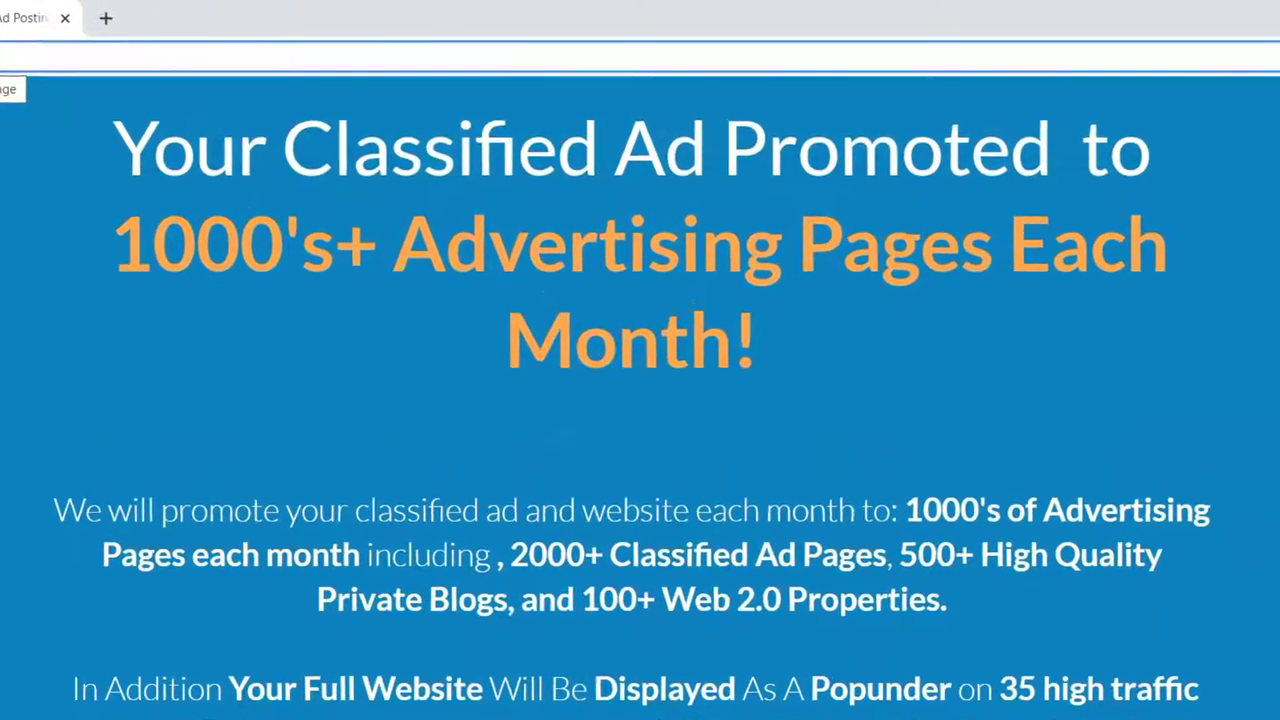
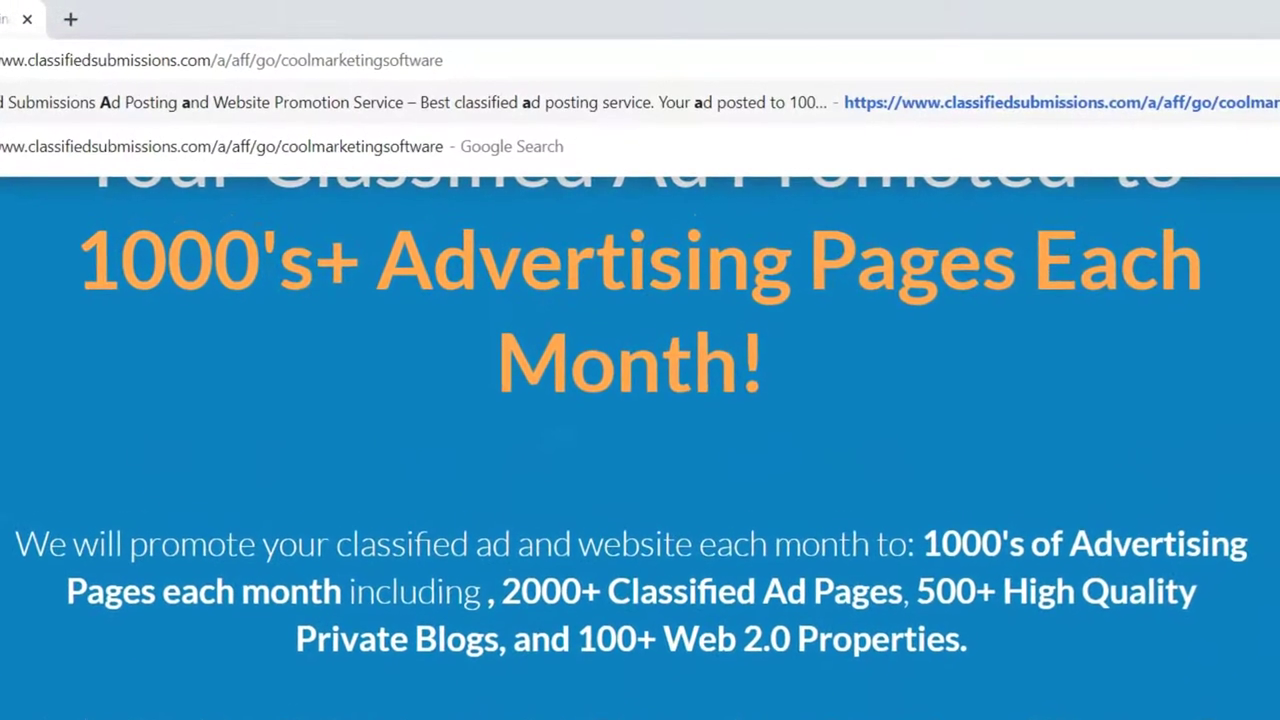
left_click_drag(278, 61, 438, 63)
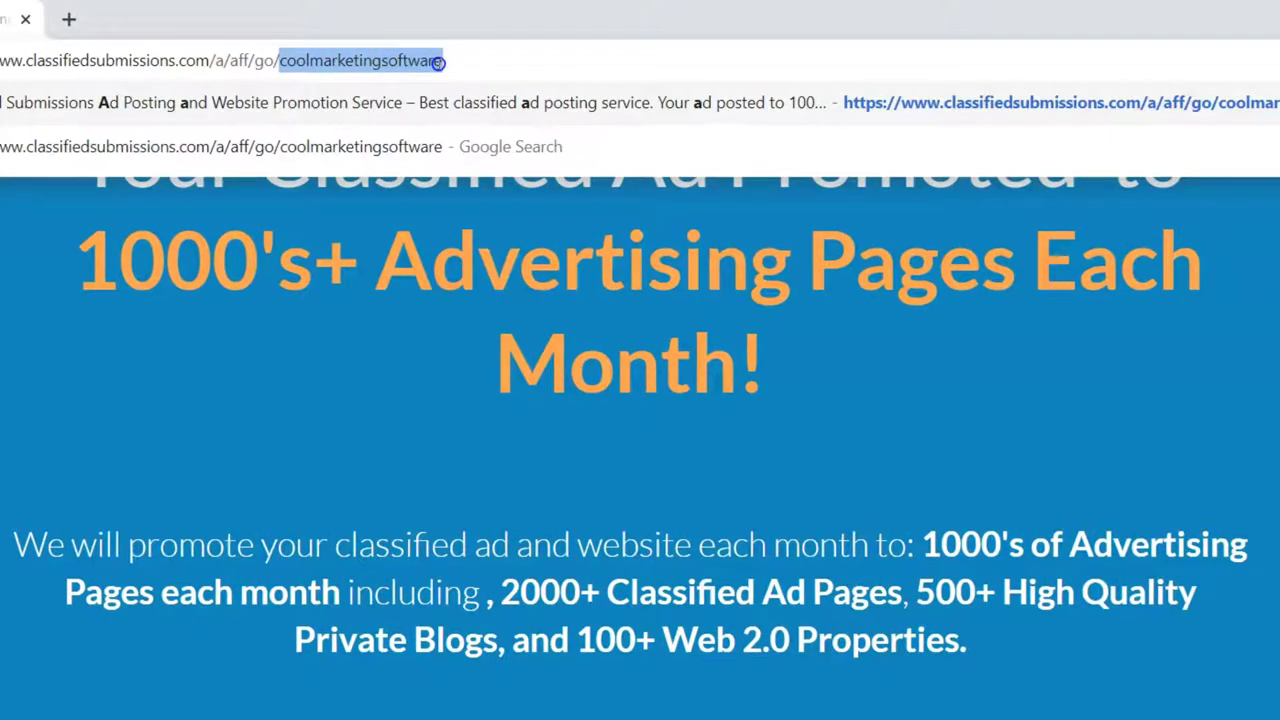
left_click(298, 421)
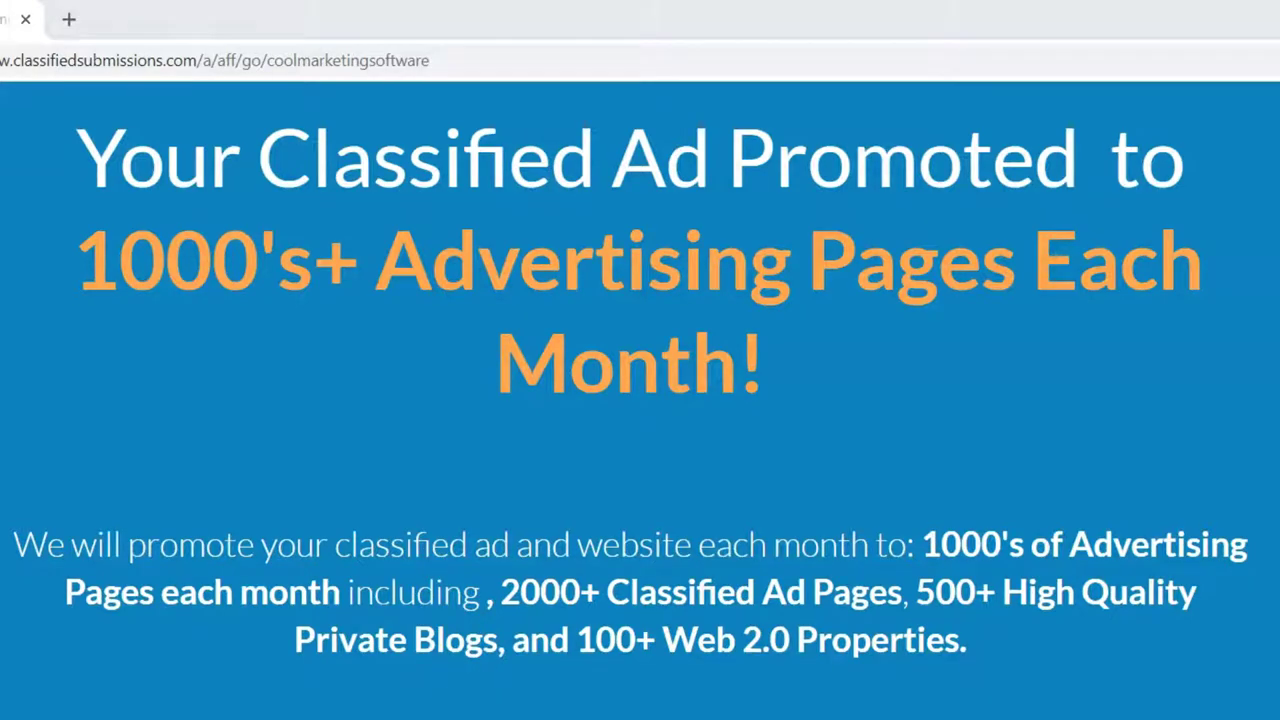
key("alt+Left")
left_click(383, 481)
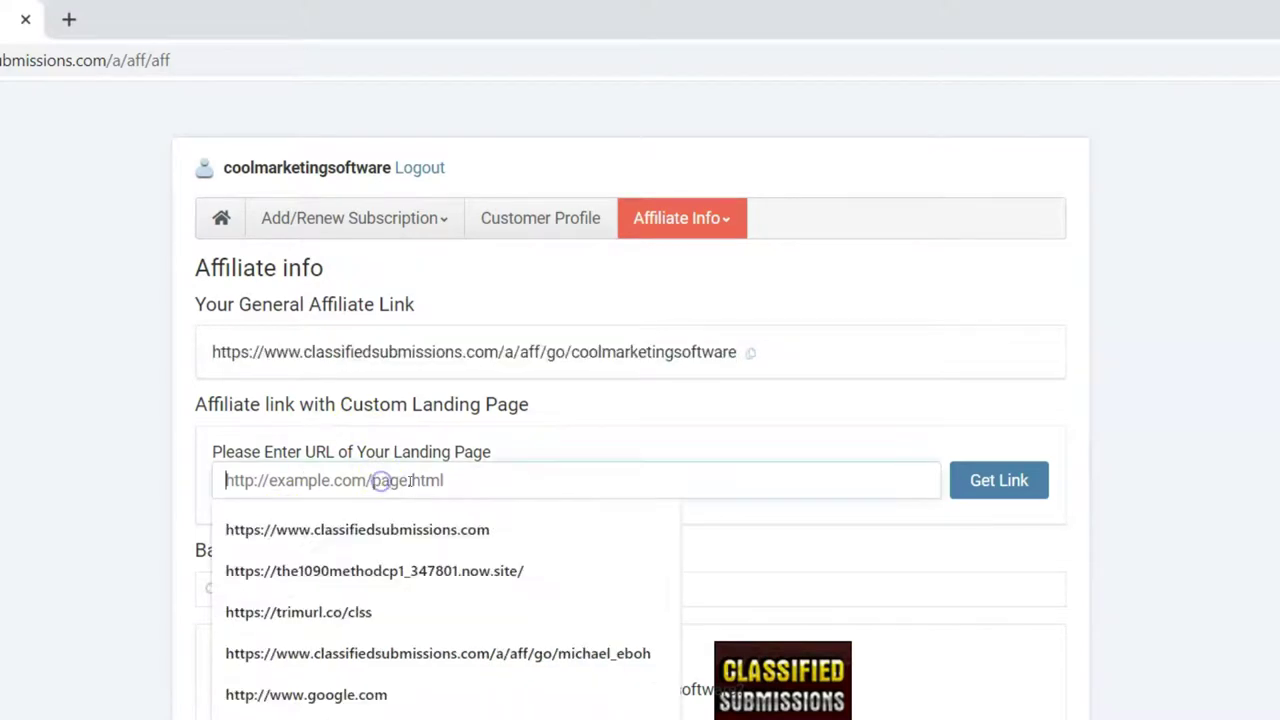
left_click(78, 507)
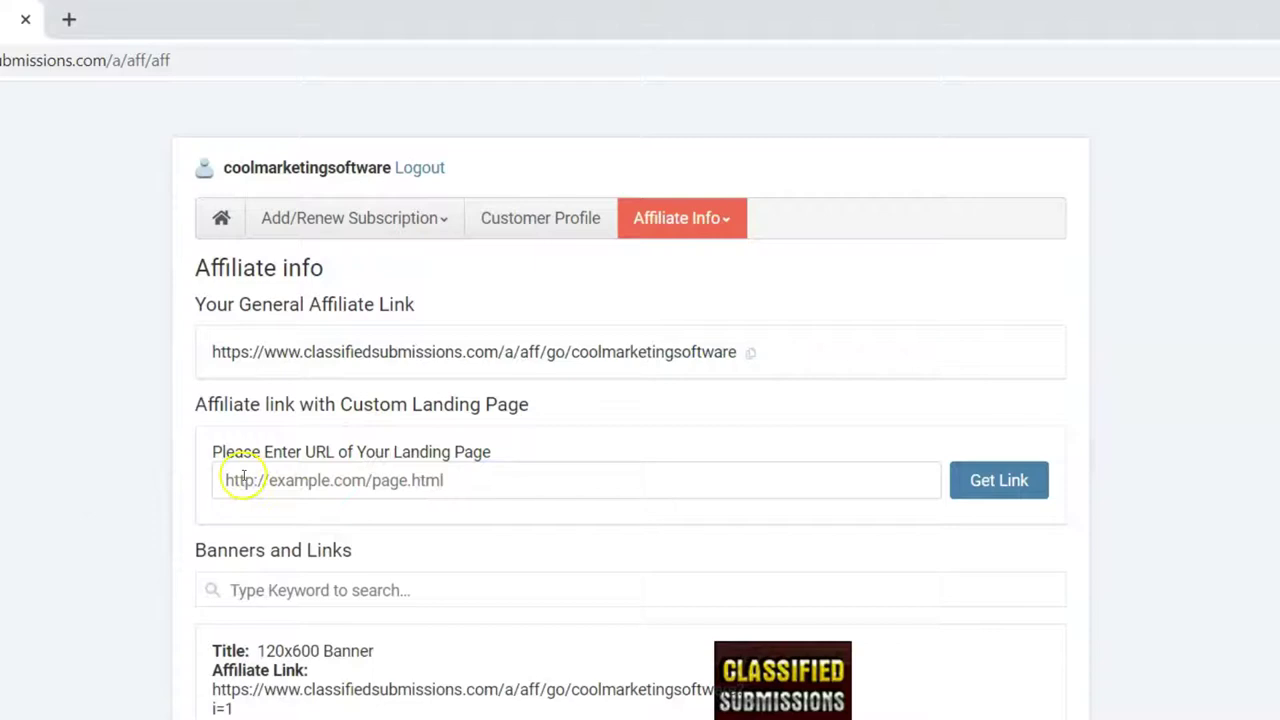
left_click(225, 480)
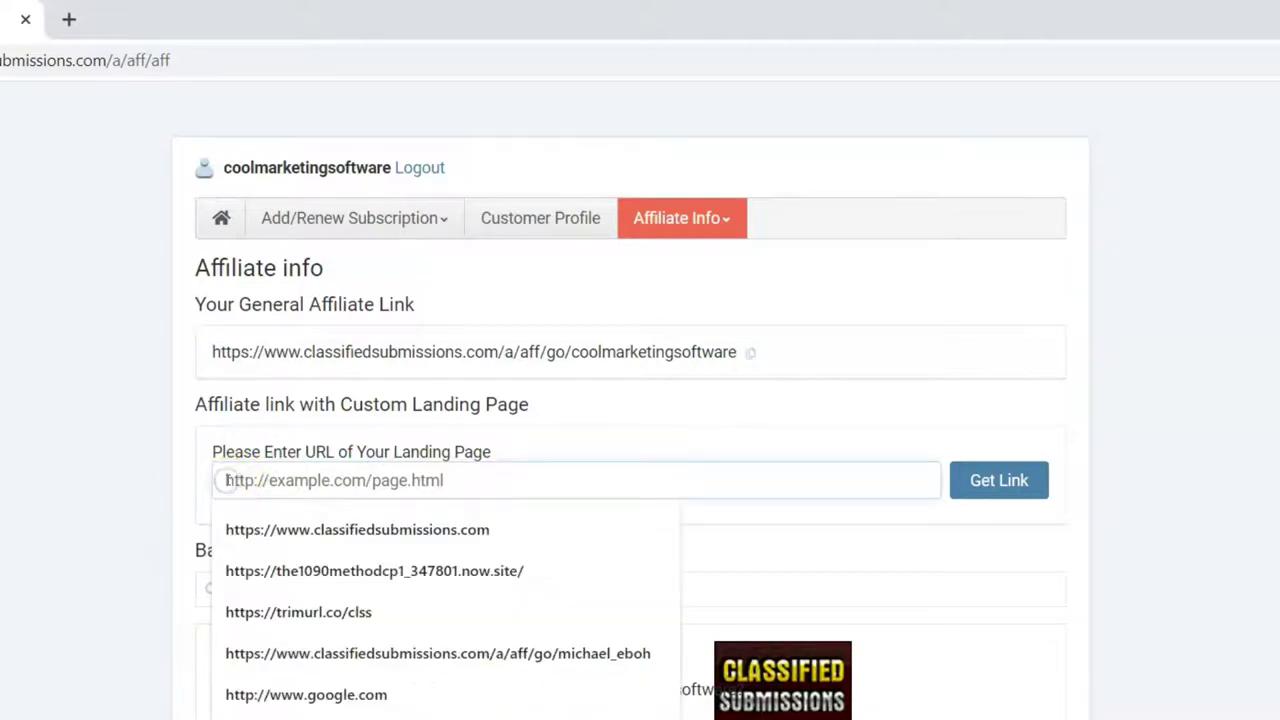
type("h")
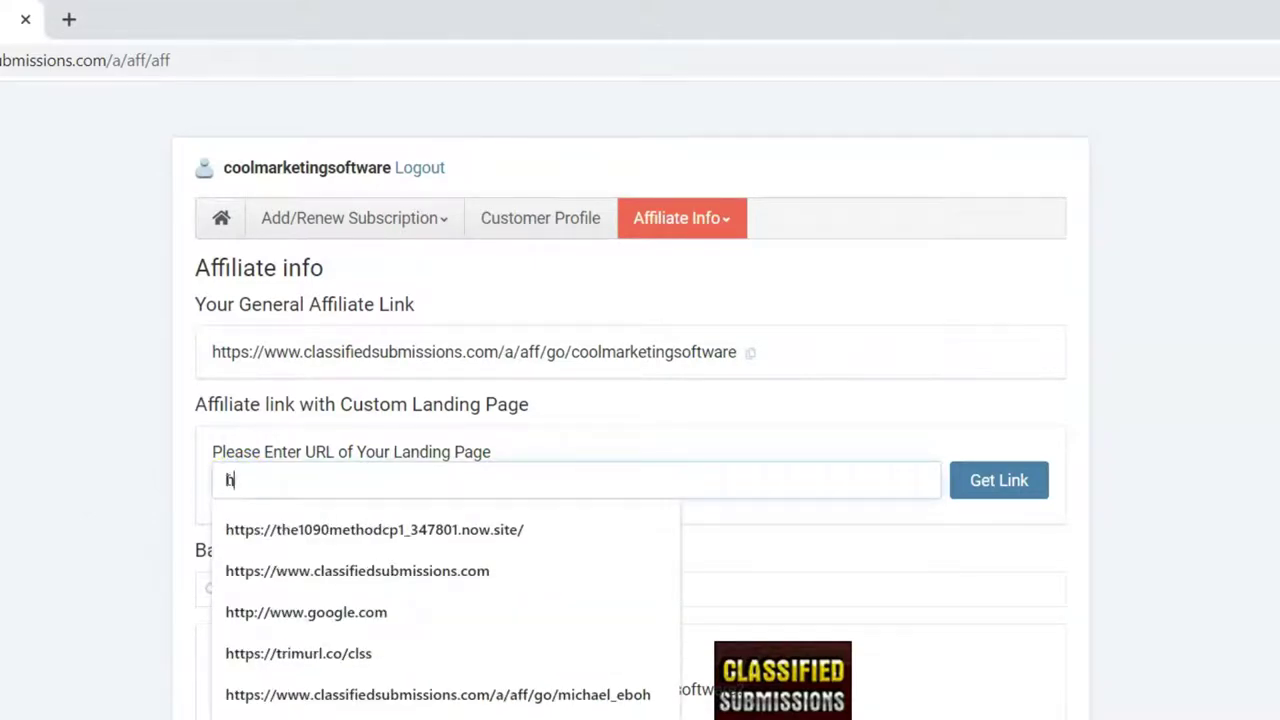
type("ttps:/")
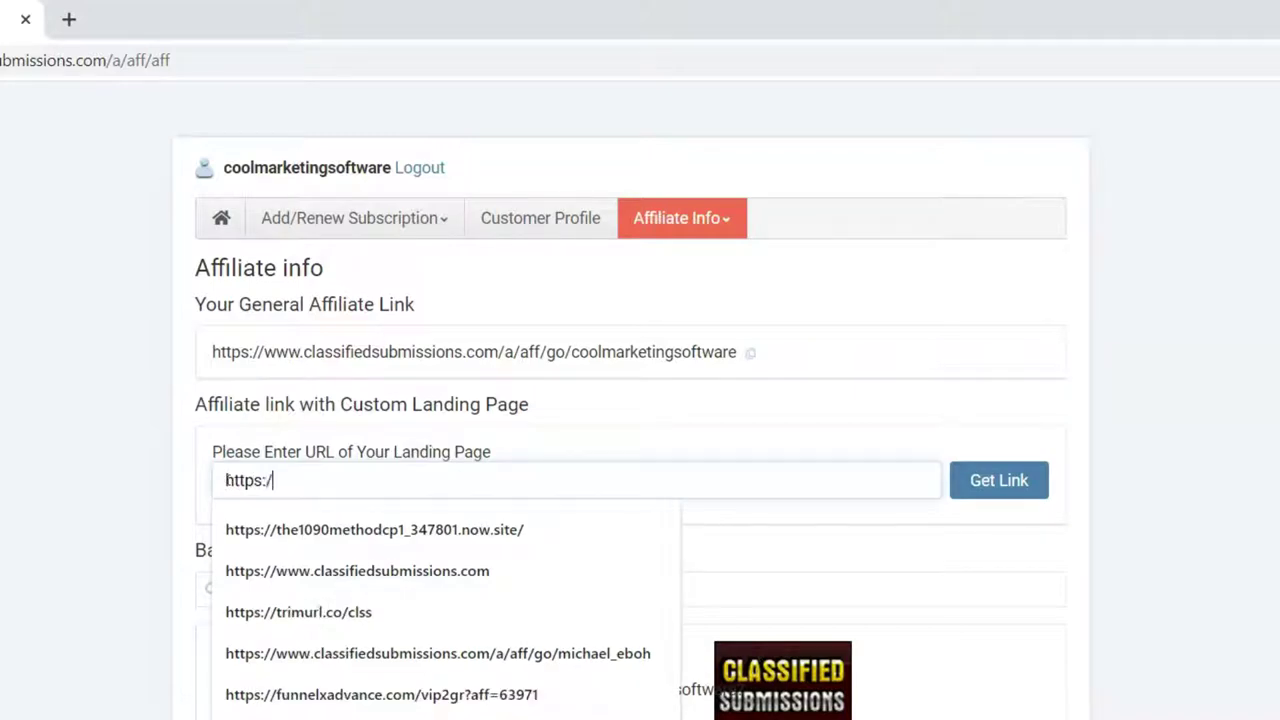
type("/ww")
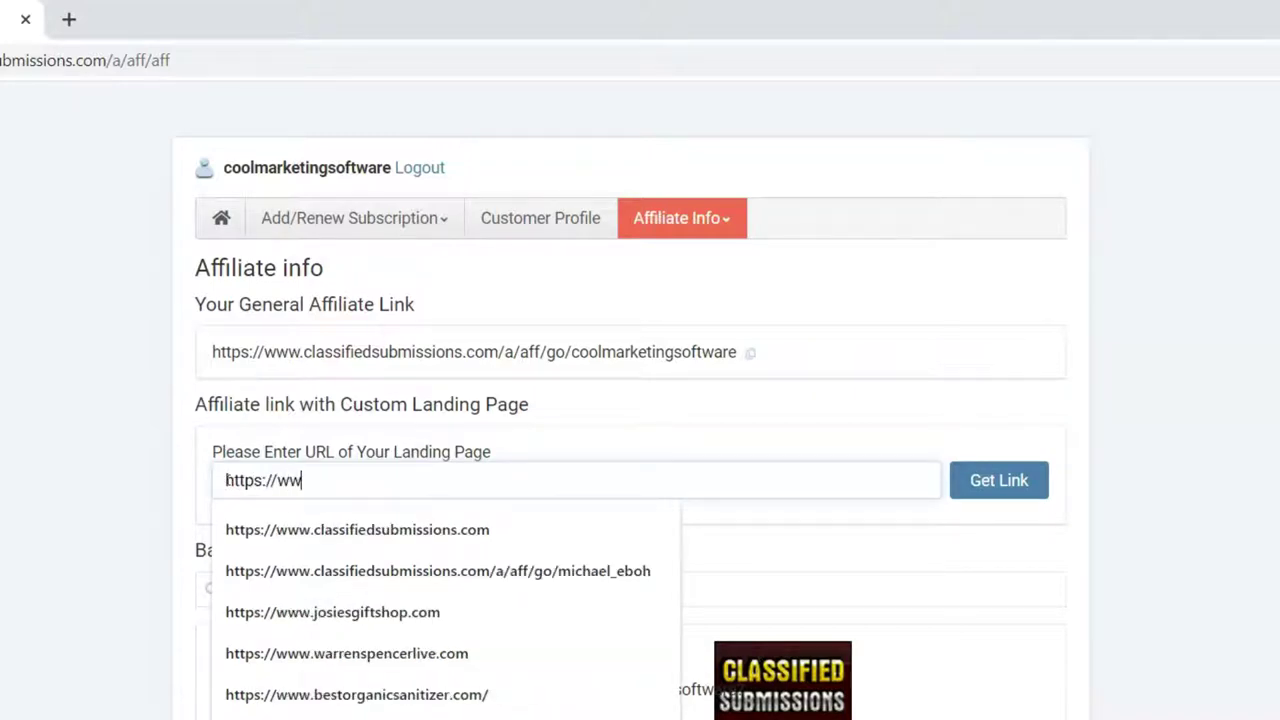
type("w.classifiedsu")
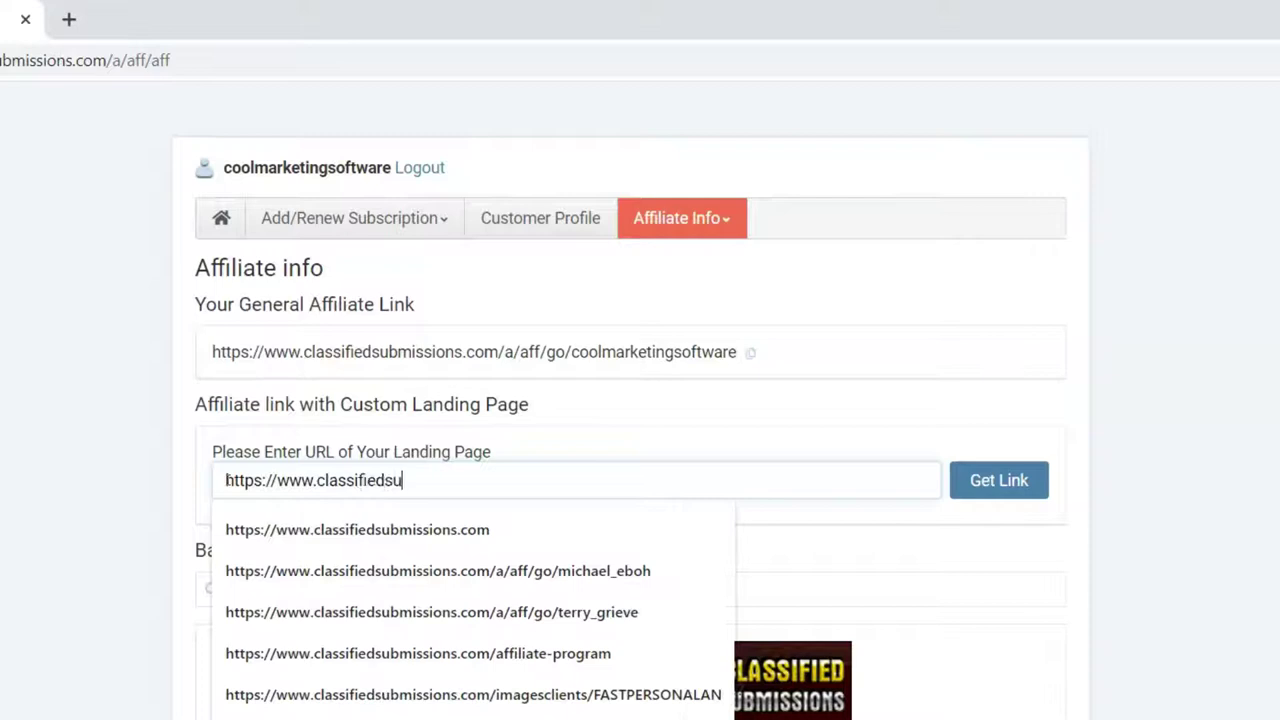
type("bmissions.com/j")
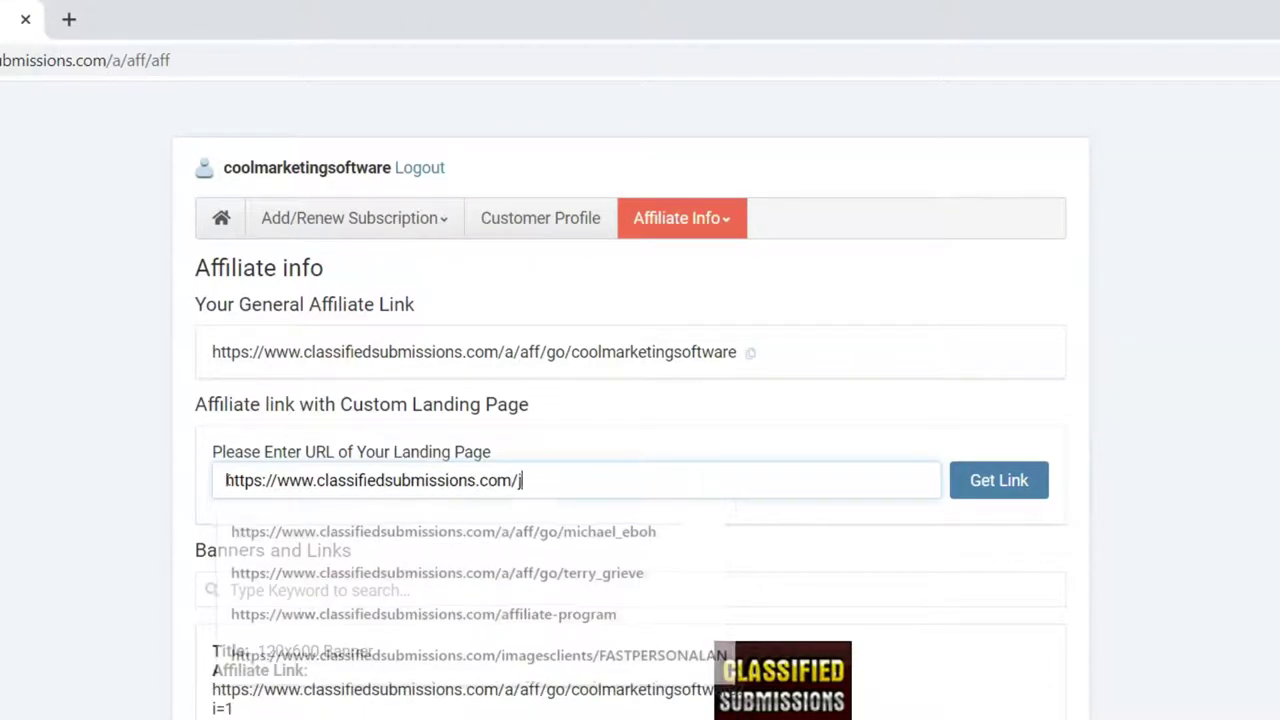
type("oin-news")
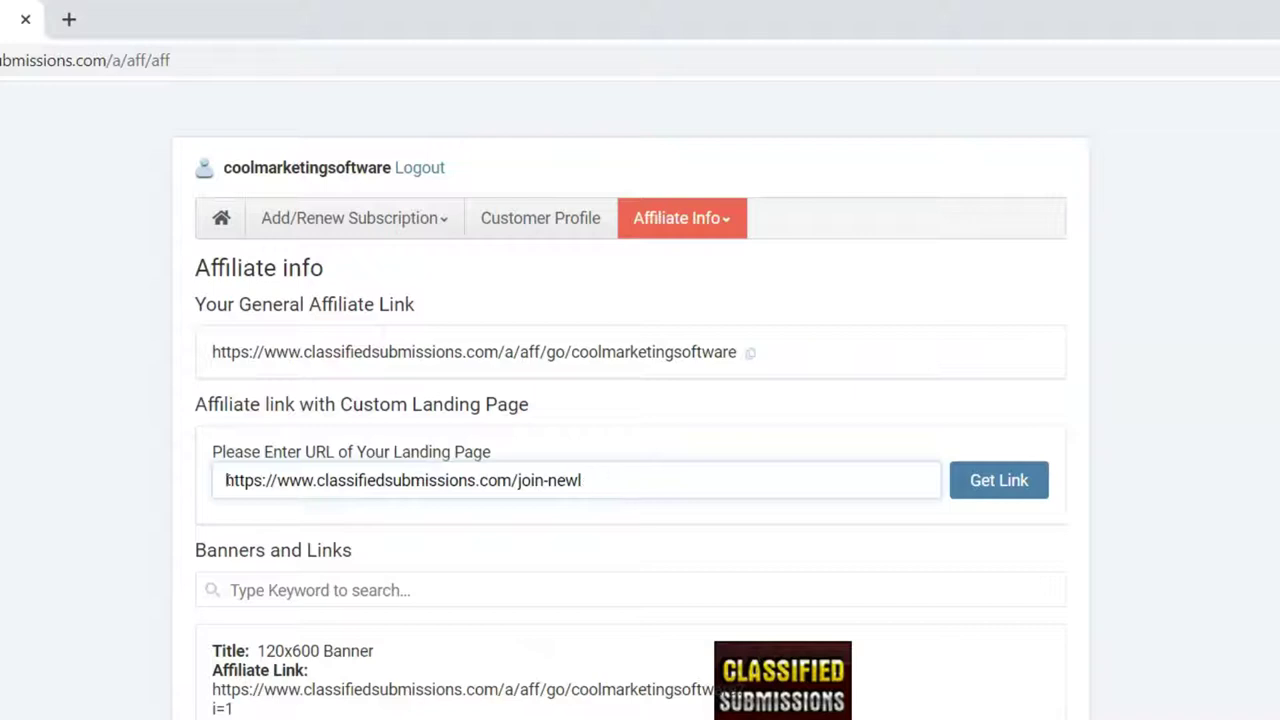
type("letter/")
left_click(224, 481)
left_click_drag(268, 482, 649, 483)
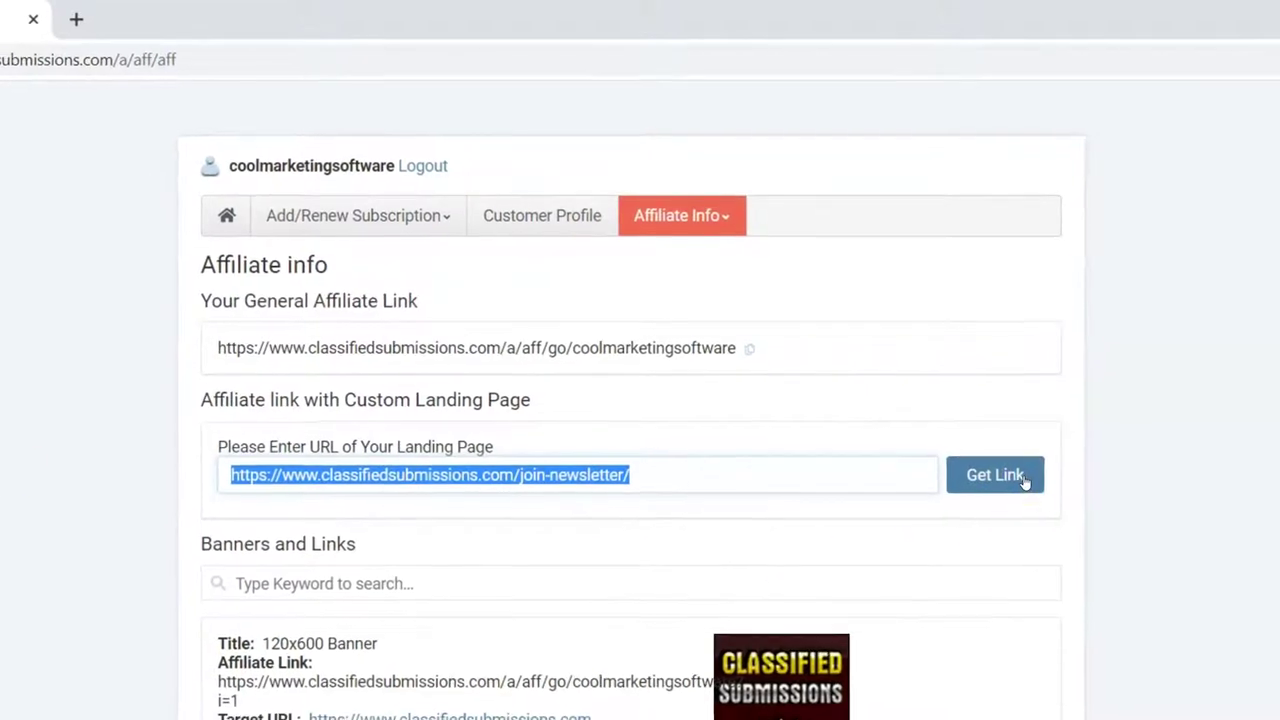
left_click(1028, 484)
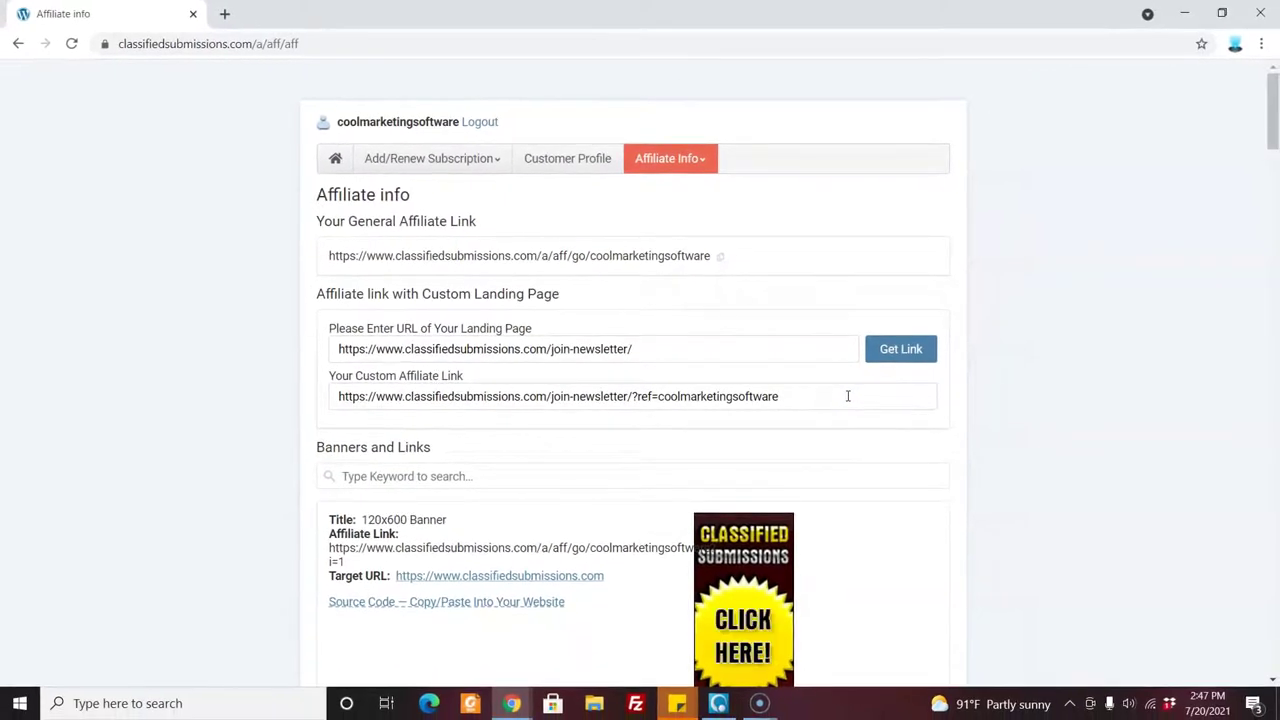
left_click_drag(837, 396, 334, 399)
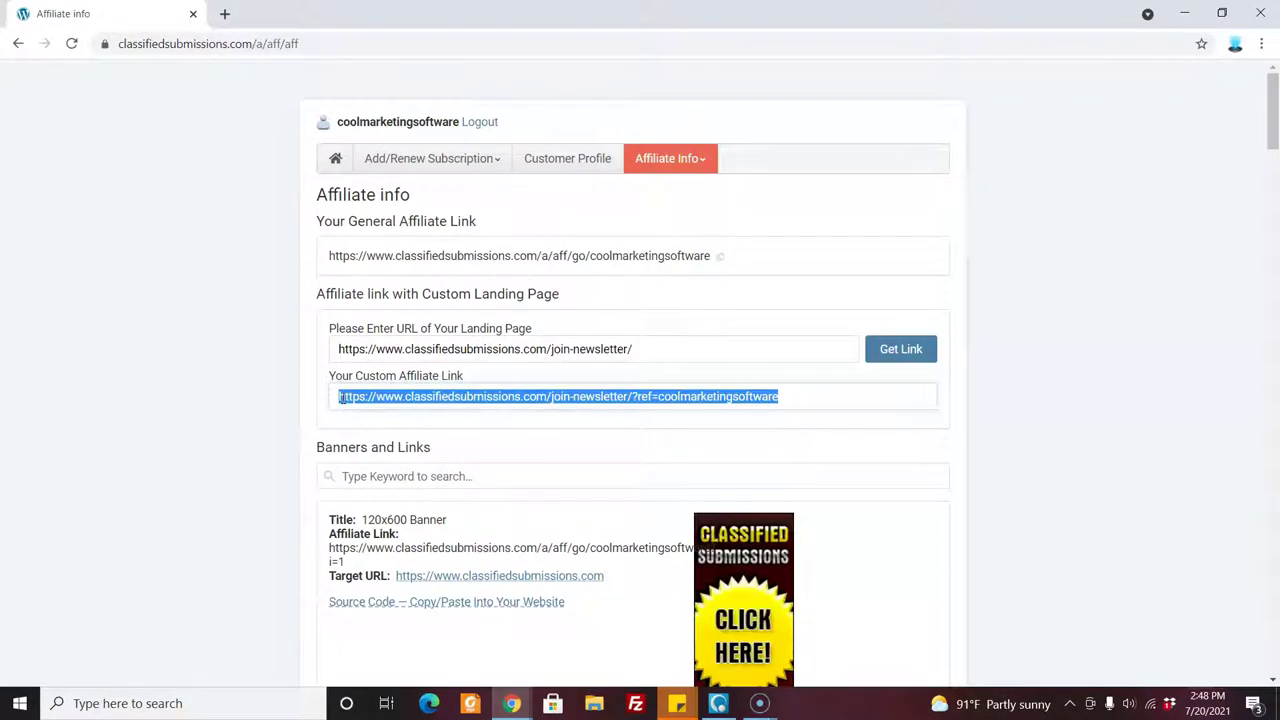
right_click(340, 397)
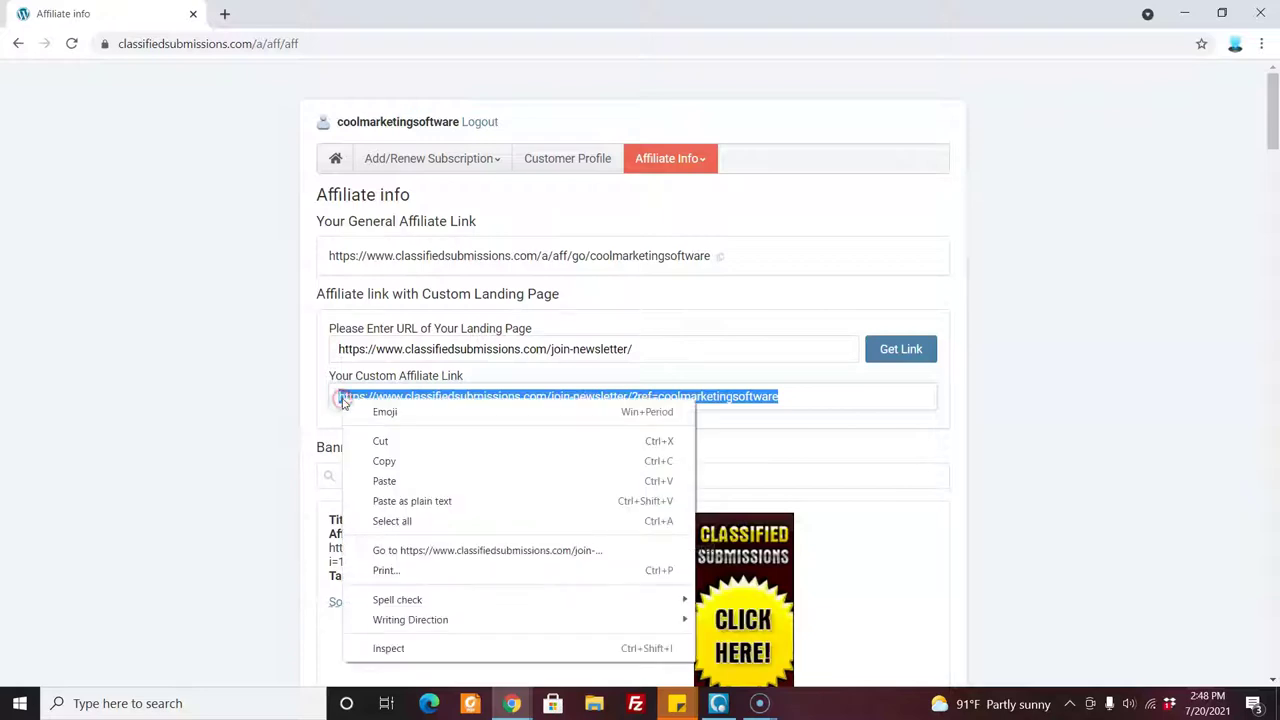
left_click(386, 457)
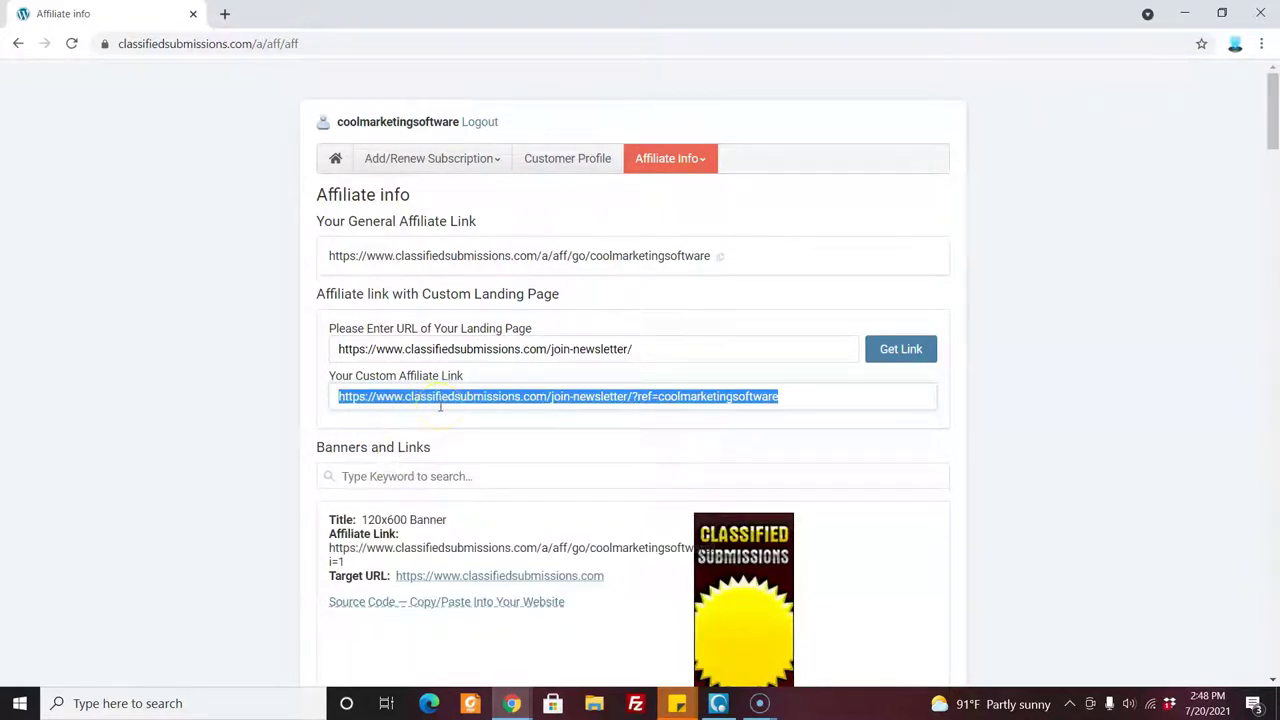
left_click(512, 705)
Check the join-newsletter landing page window, then return to the custom link on Affiliate info.
left_click(686, 640)
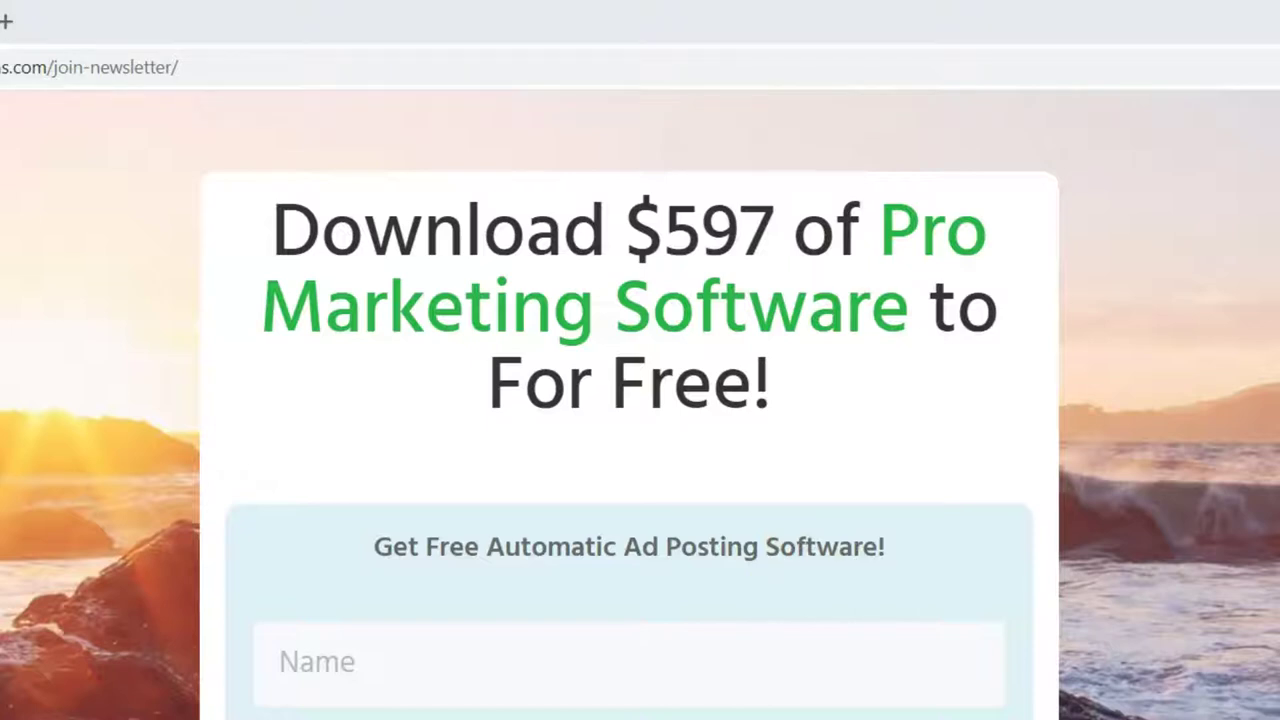
left_click(460, 606)
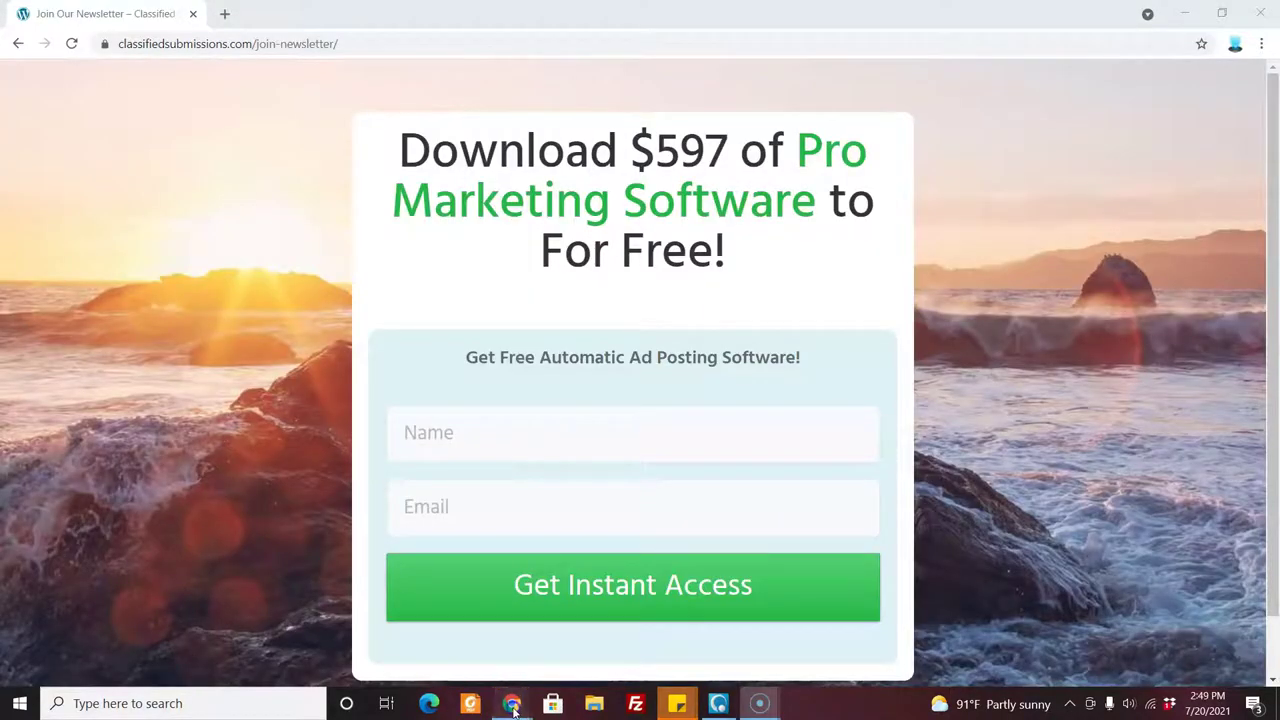
mouse_move(511, 703)
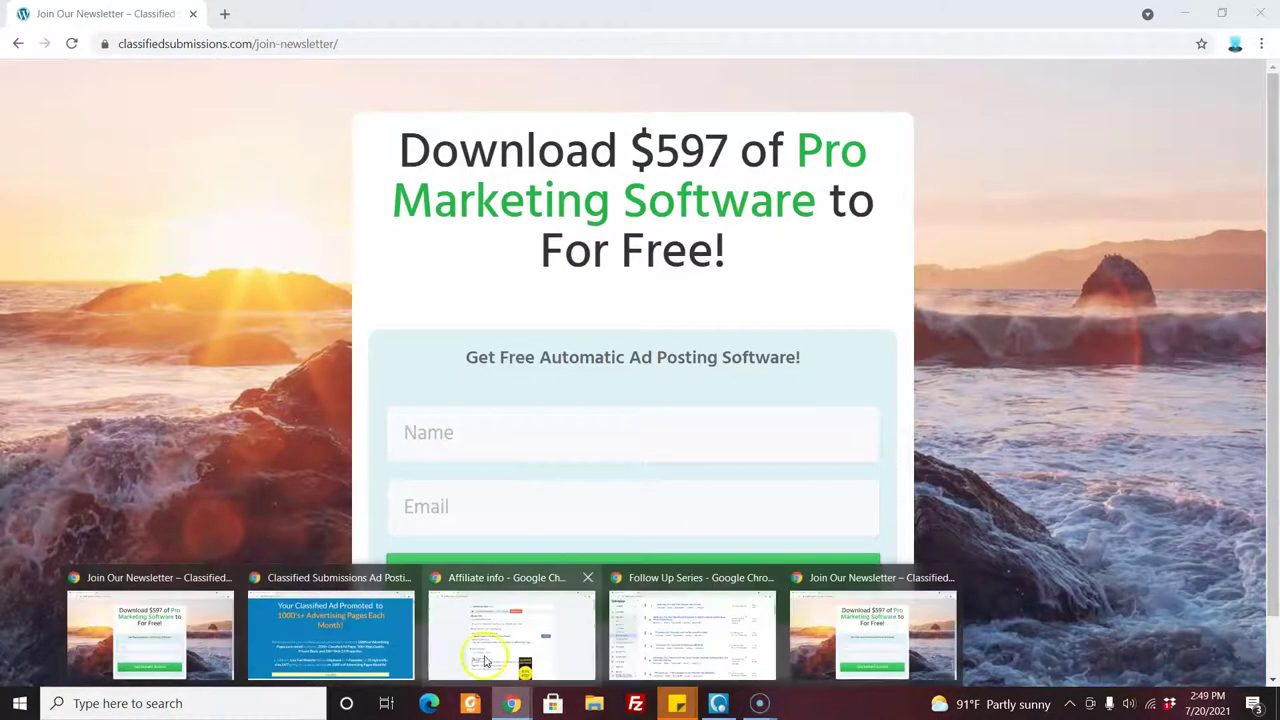
left_click(485, 660)
left_click(703, 168)
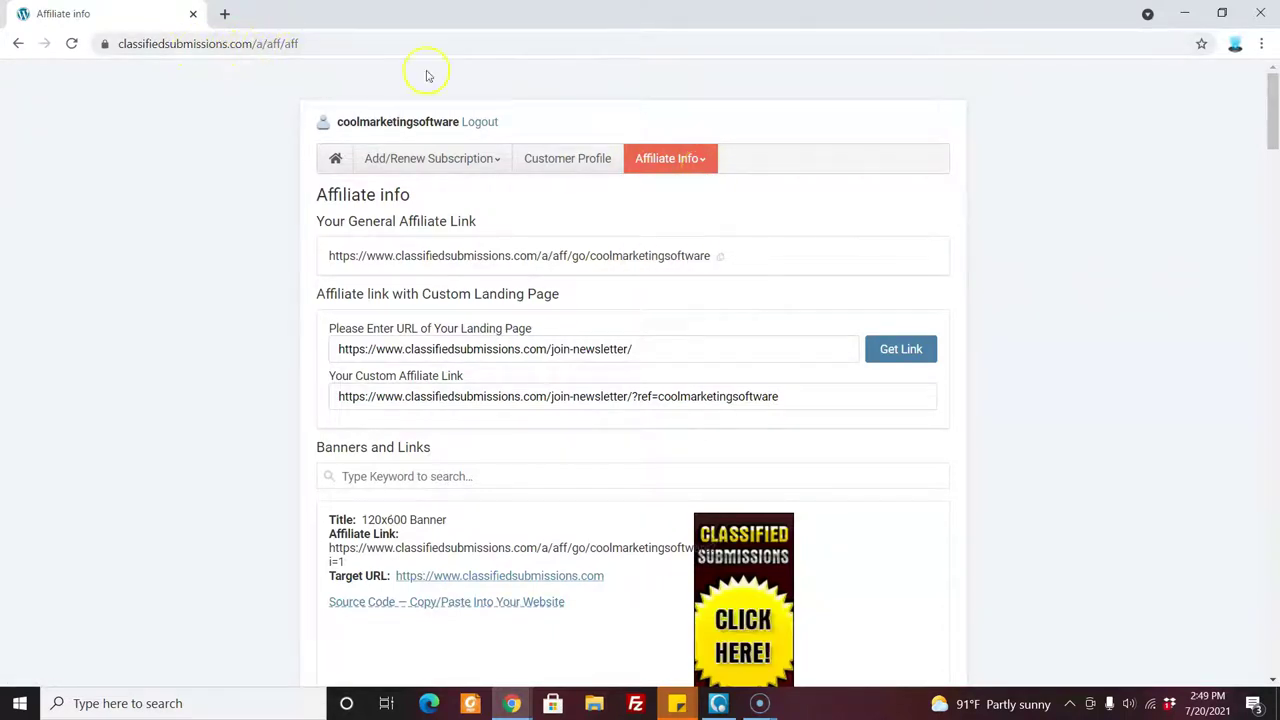
mouse_move(672, 152)
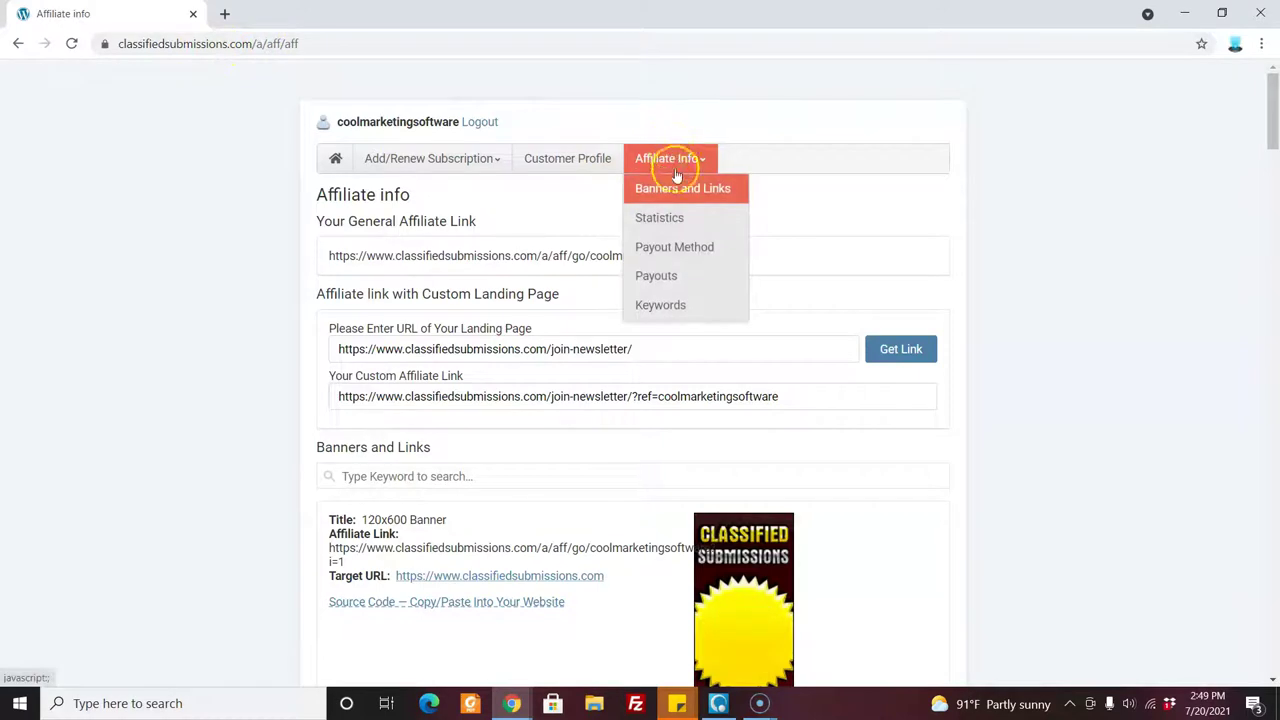
left_click(676, 192)
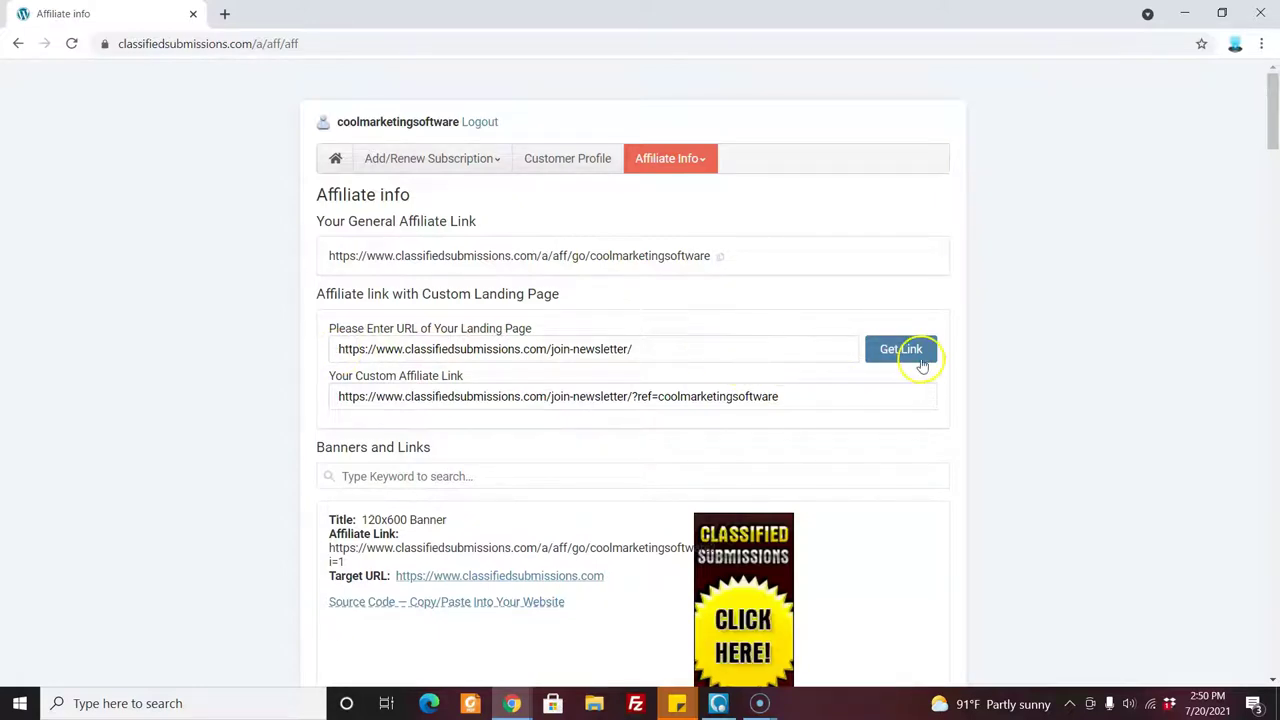
left_click_drag(785, 397, 665, 398)
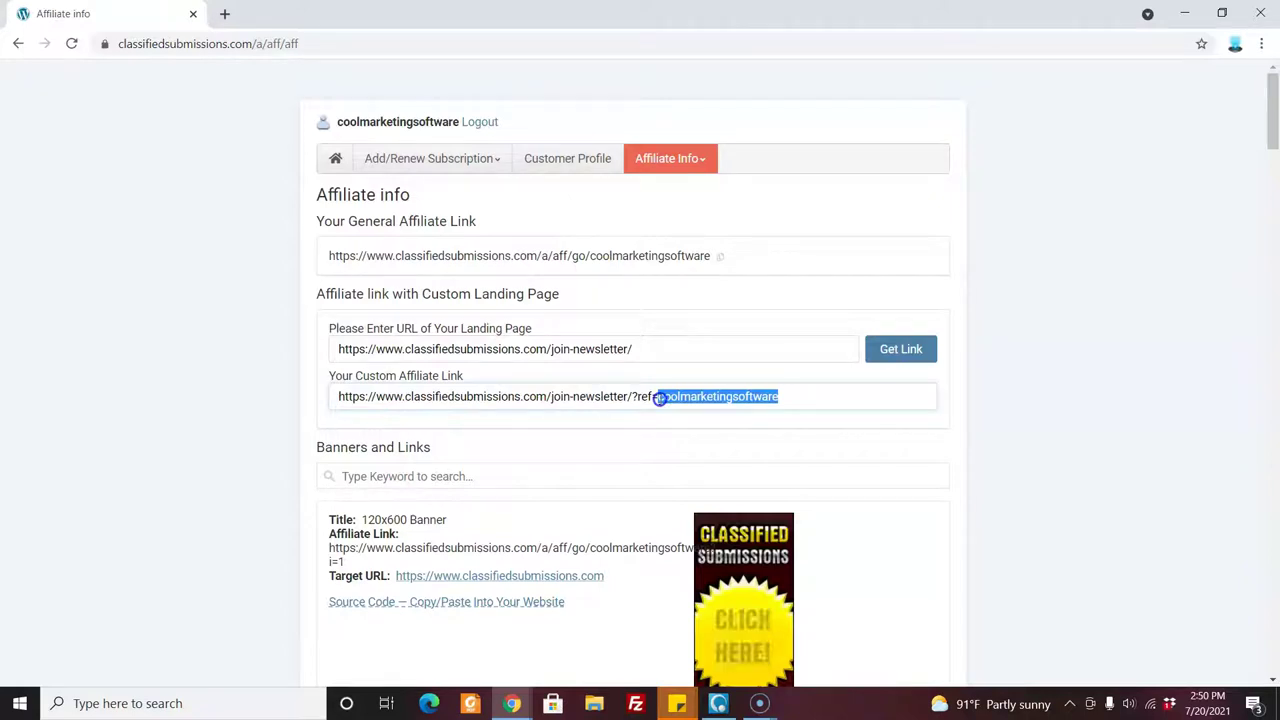
left_click(432, 158)
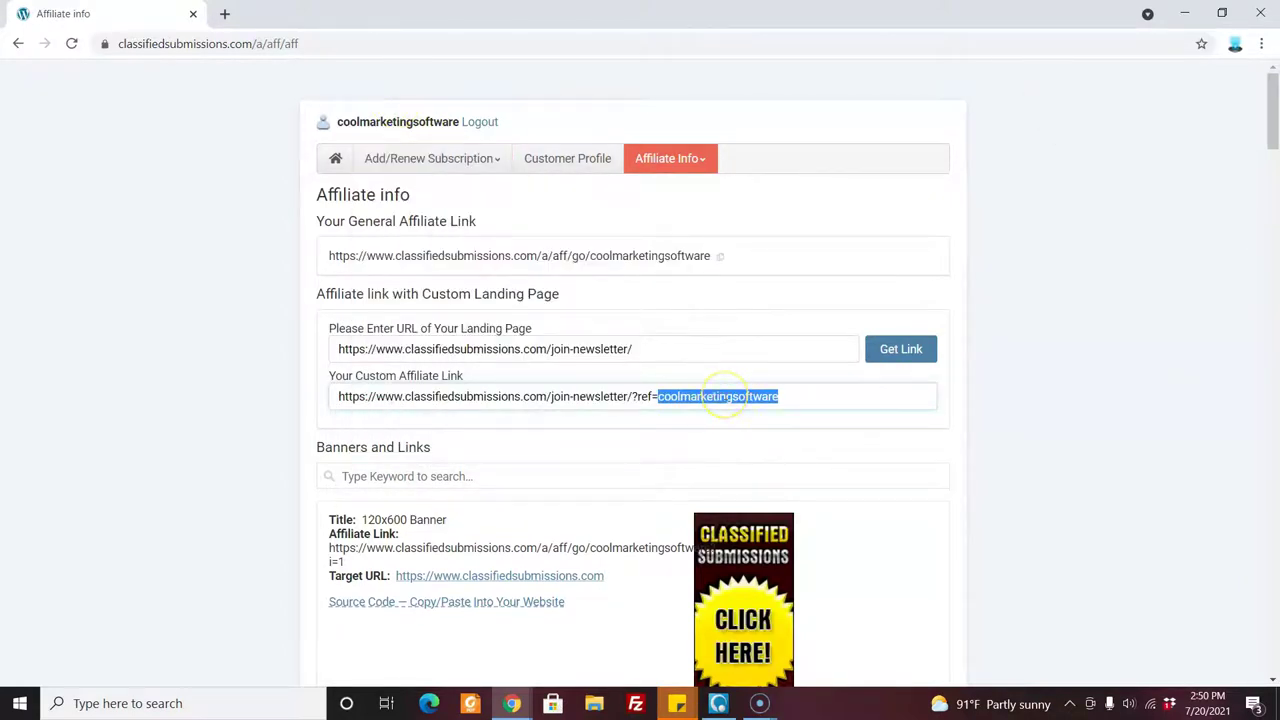
double_click(768, 392)
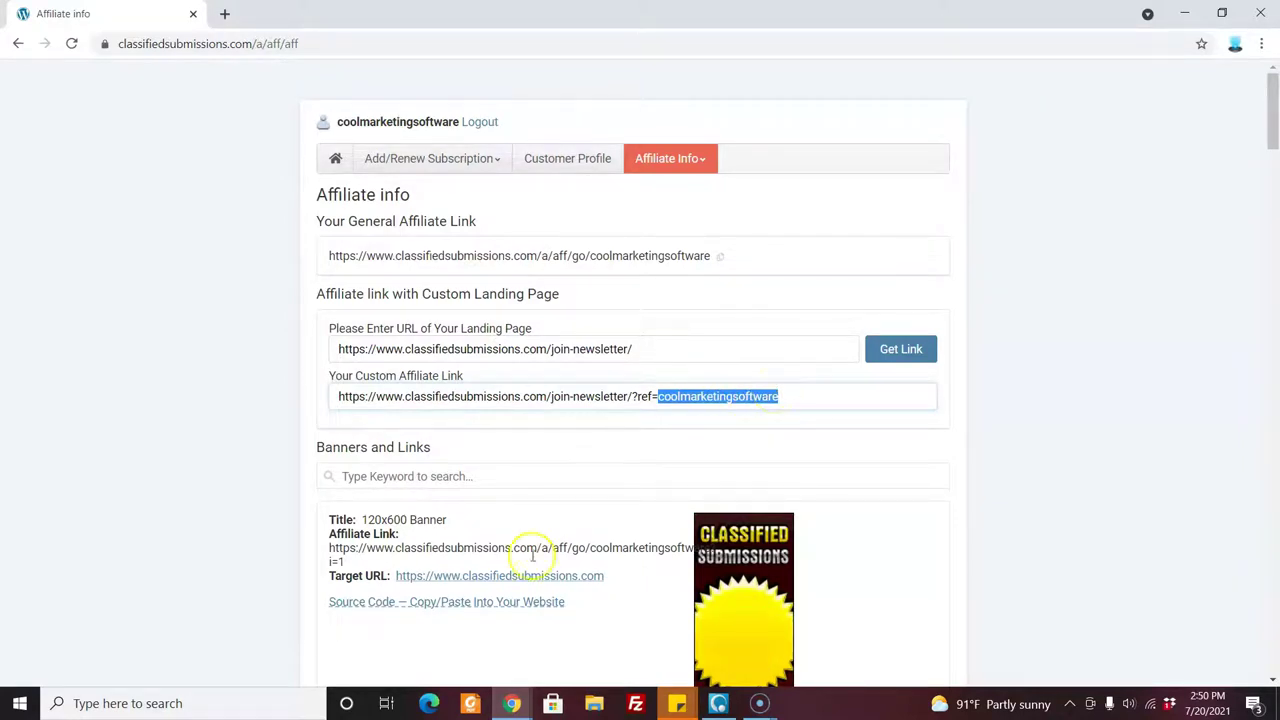
left_click(514, 705)
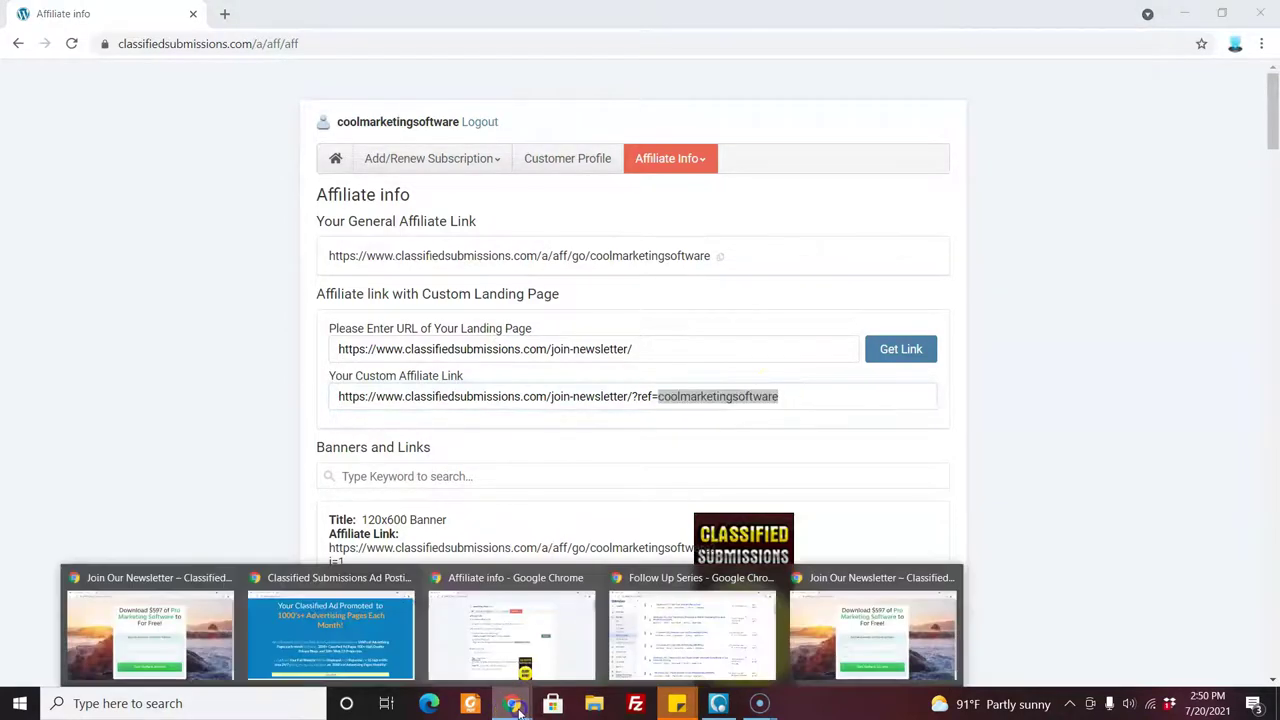
Switch to the Join Our Newsletter window offering $597 of Pro Marketing Software free.
left_click(878, 634)
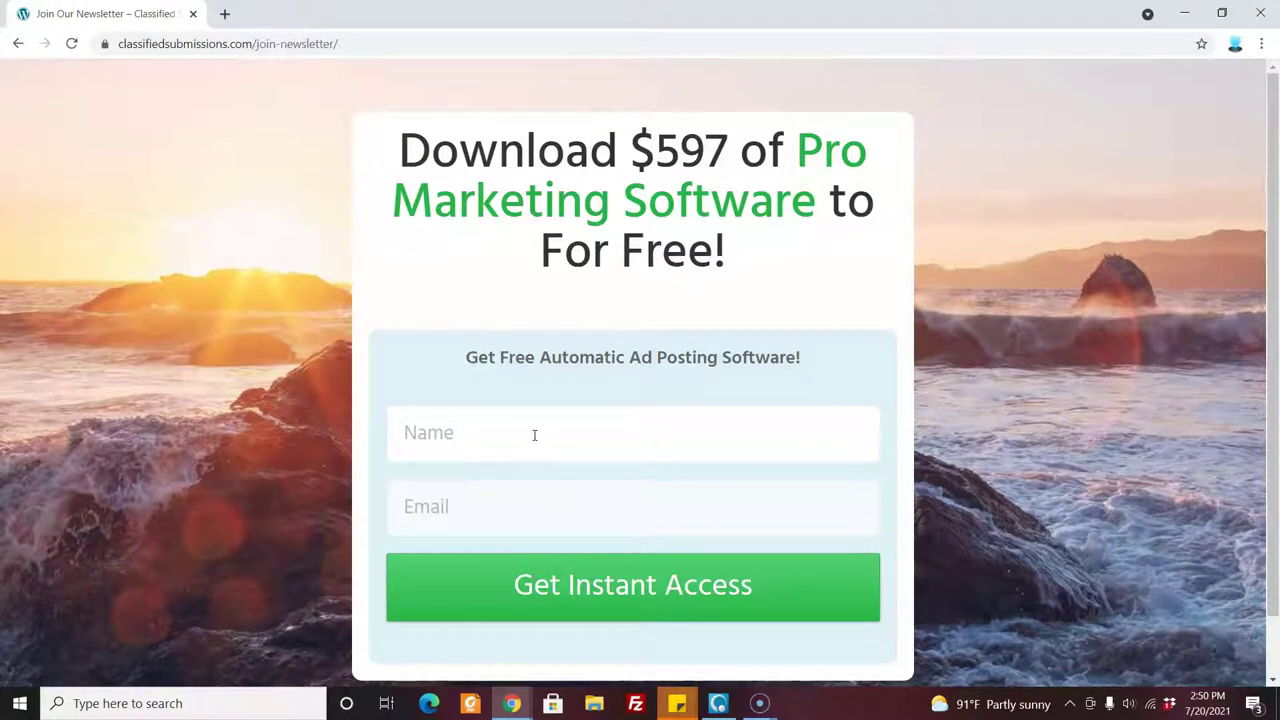
left_click(511, 703)
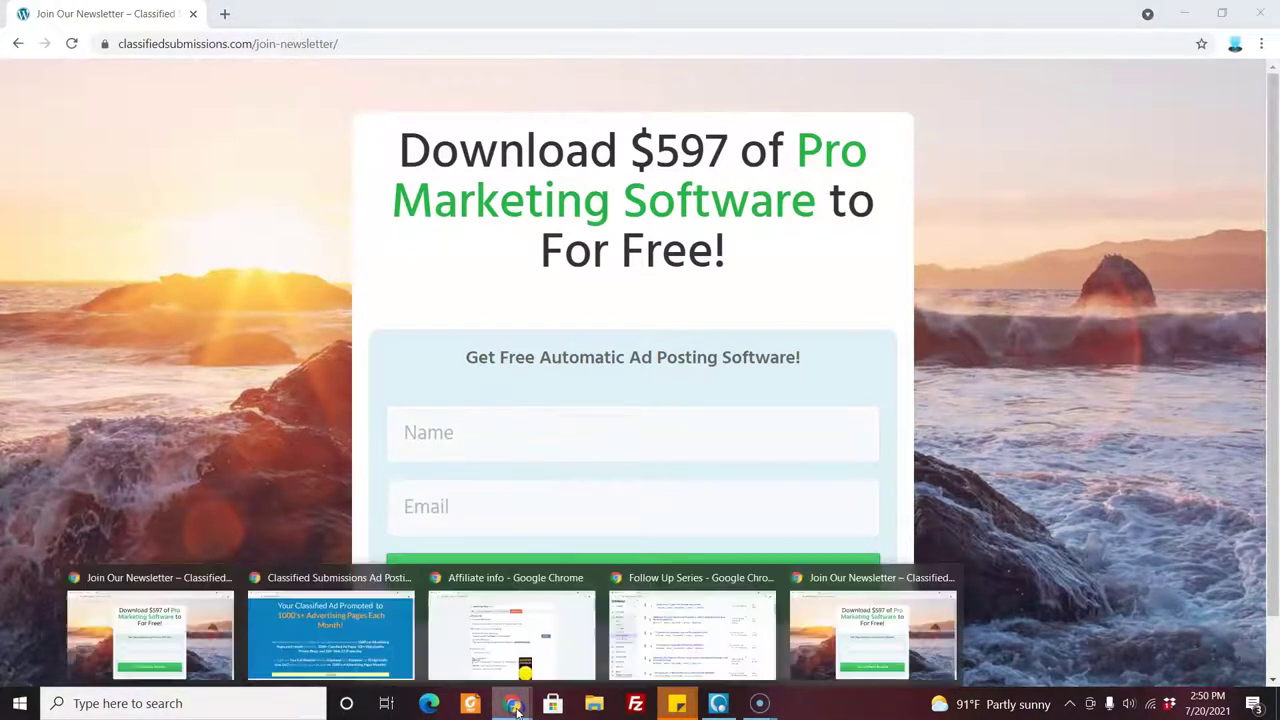
Bring up the Classified Submissions sales page and scroll to its 'Here is what we propose' service list.
left_click(362, 655)
left_click_drag(1273, 75, 1274, 194)
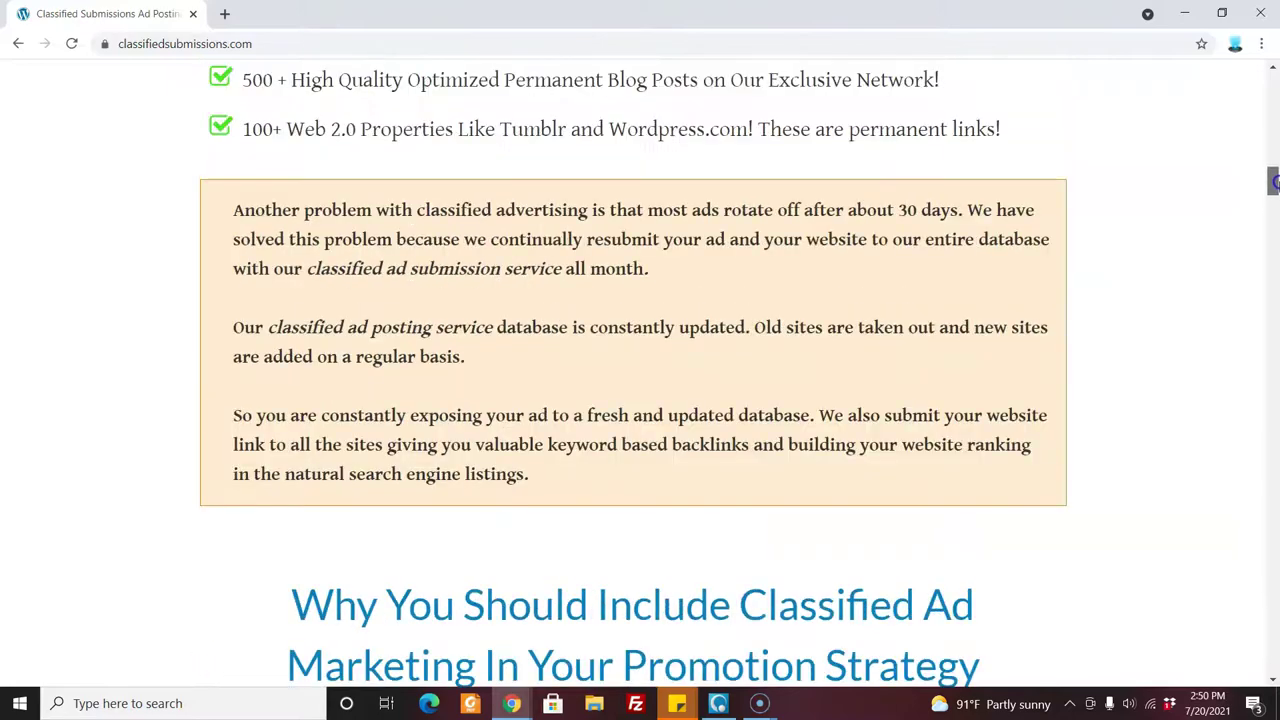
left_click_drag(1274, 180, 1274, 163)
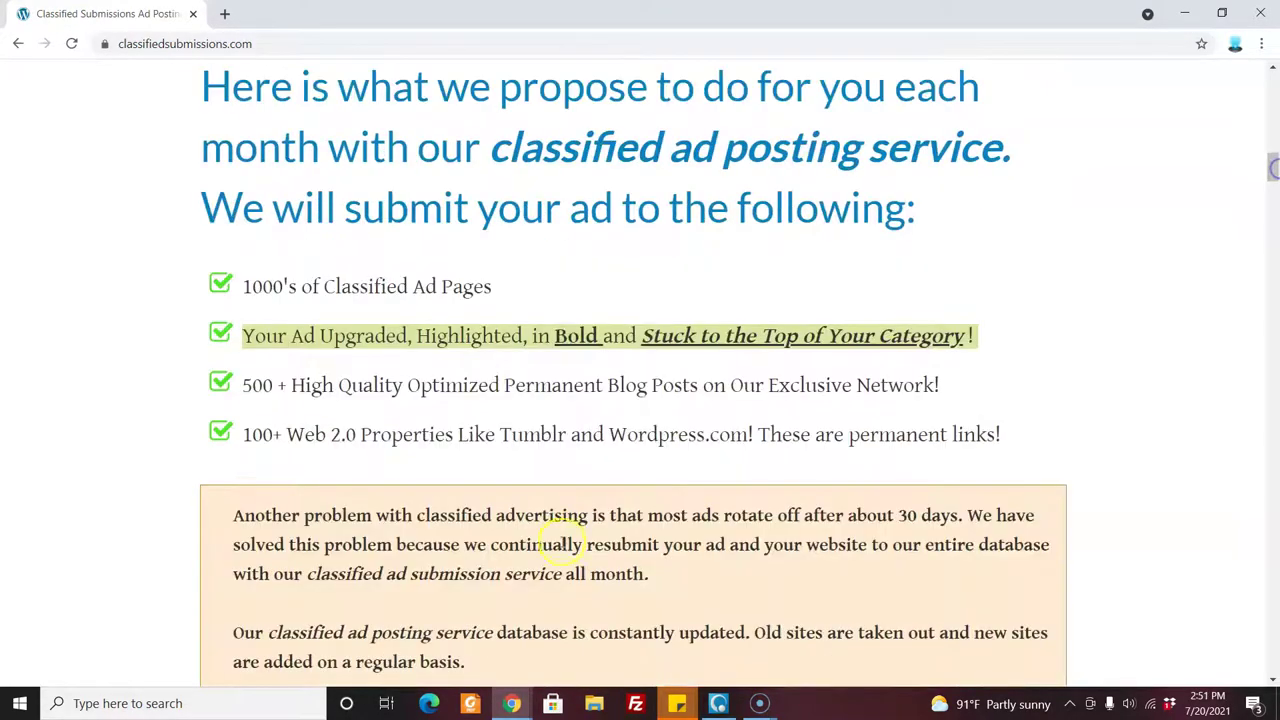
Return to the Join Our Newsletter window with its empty Name and Email fields.
mouse_move(512, 703)
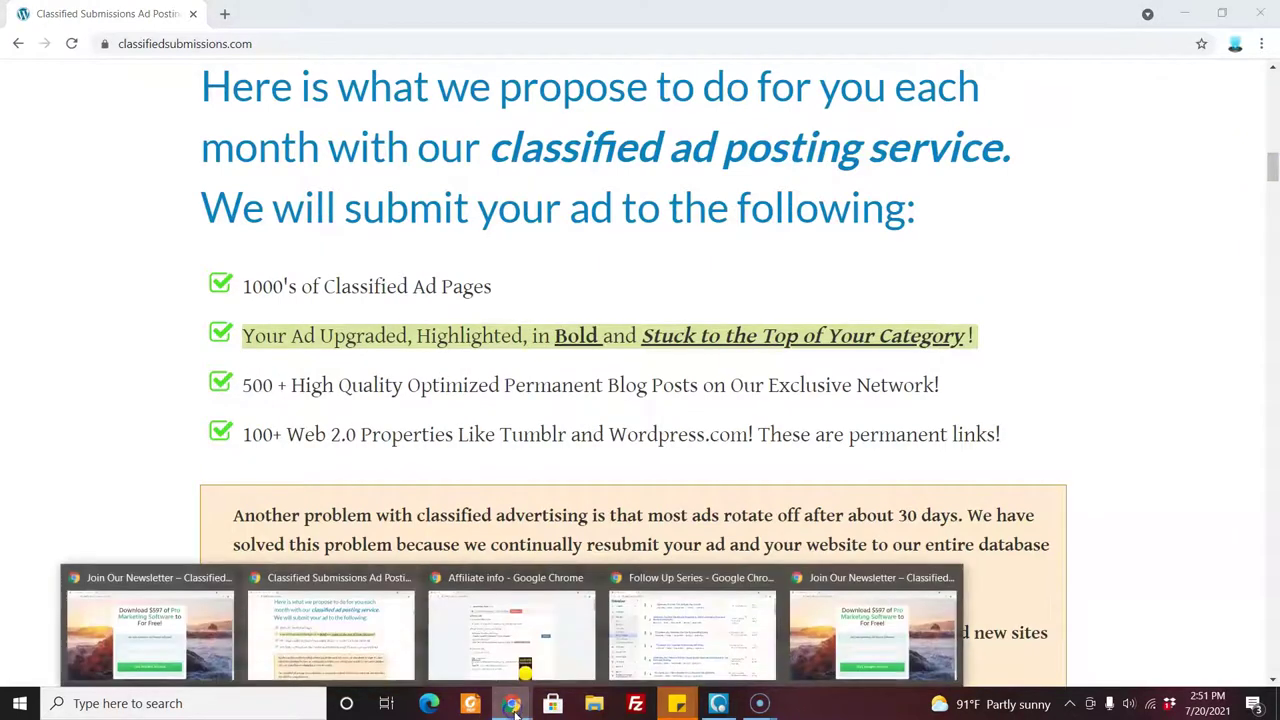
left_click(822, 637)
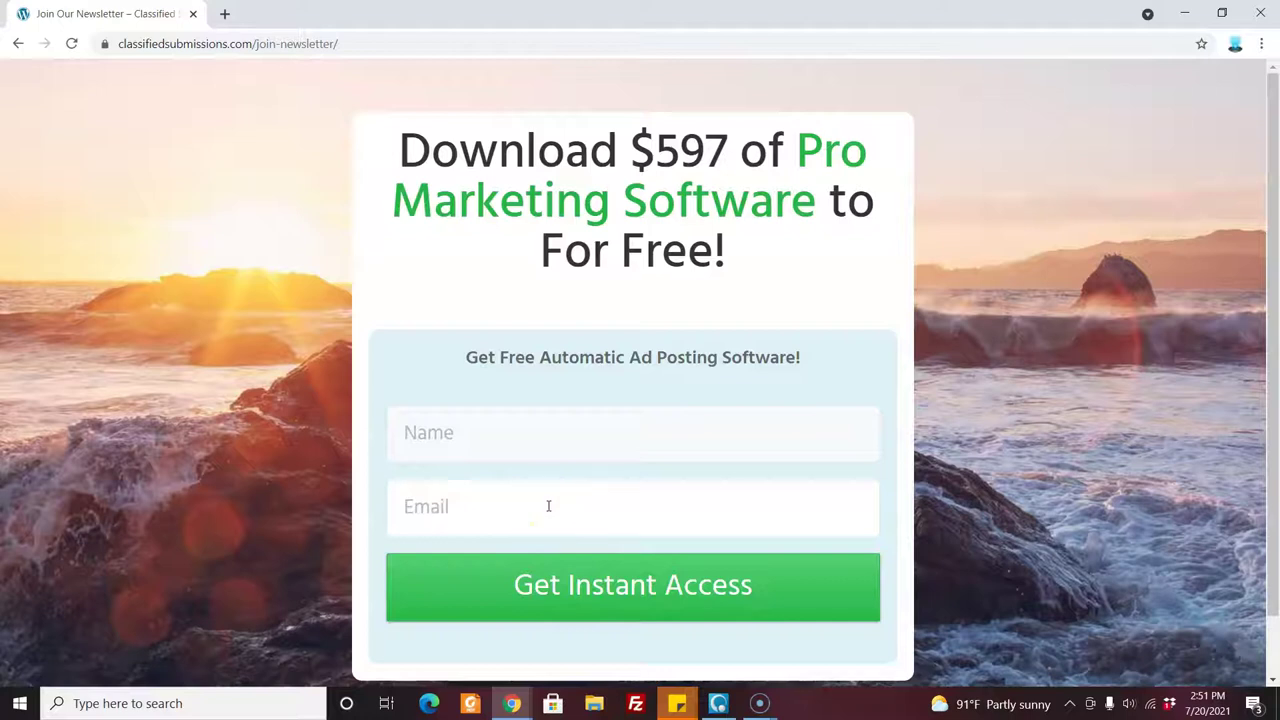
Bring up the AWeber classsub Follow Up Series and scroll its list to messages 8 through 13.
left_click(512, 703)
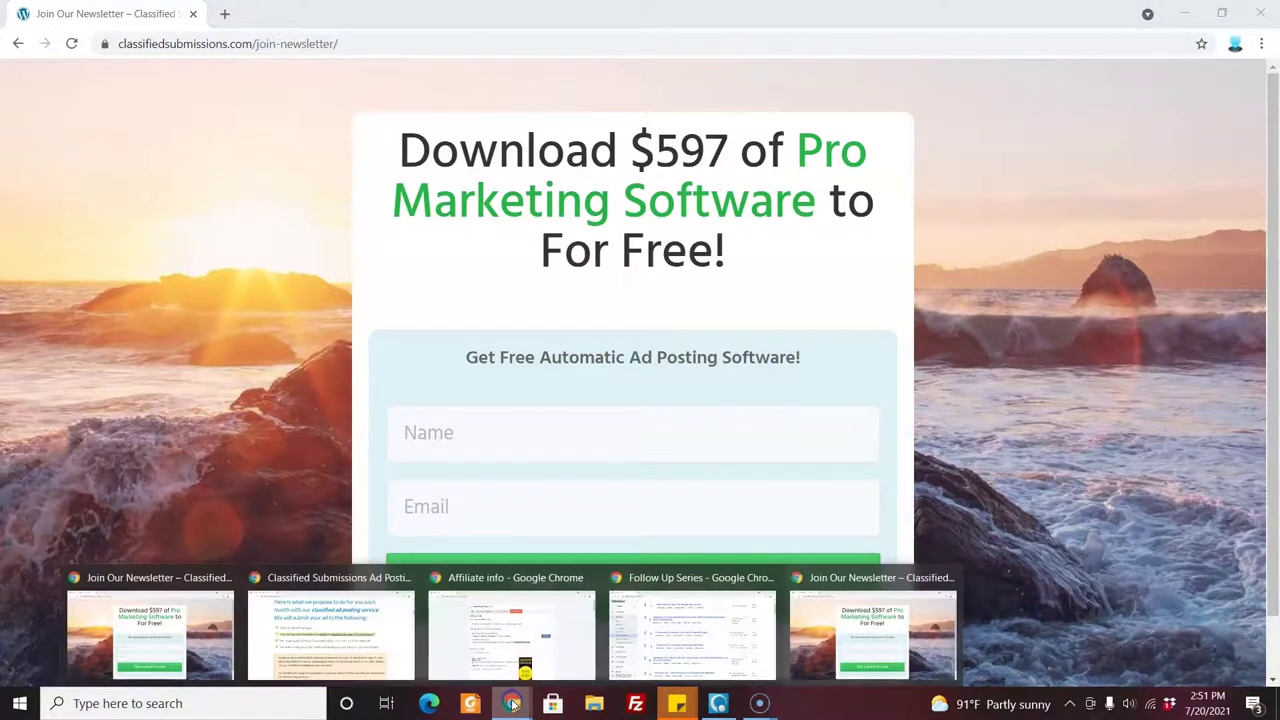
left_click(652, 640)
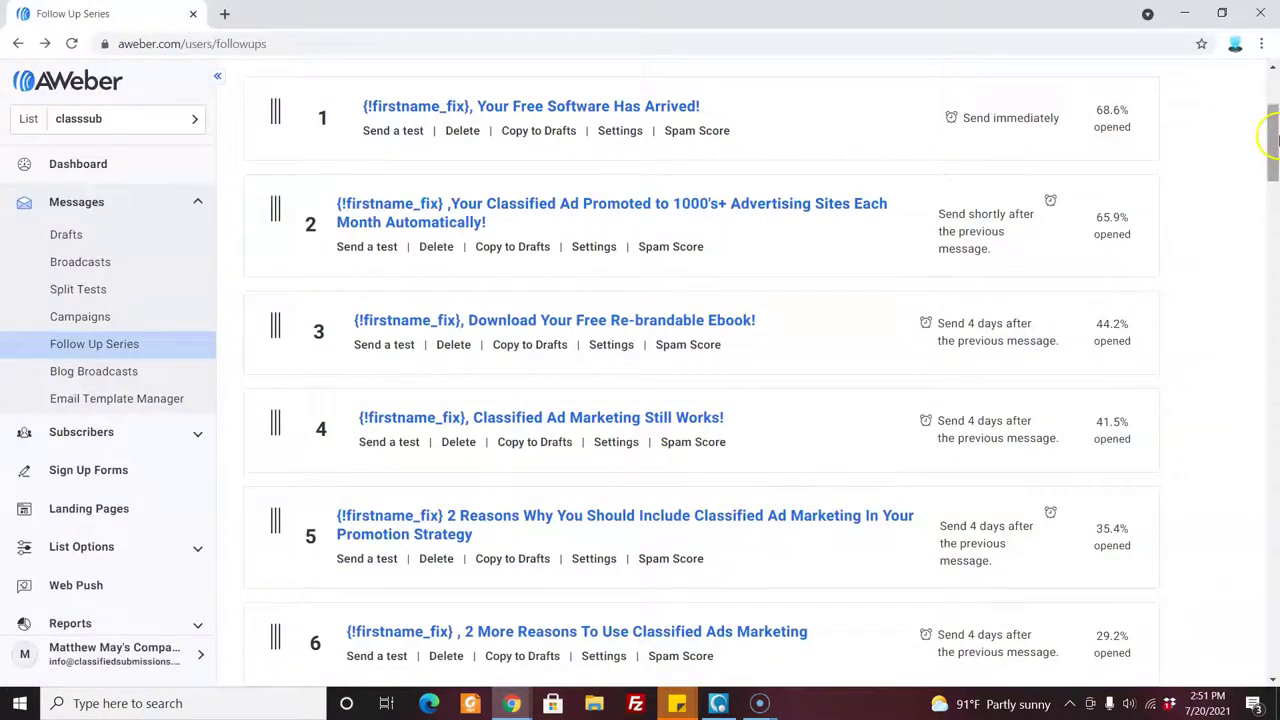
left_click_drag(1274, 134, 1275, 268)
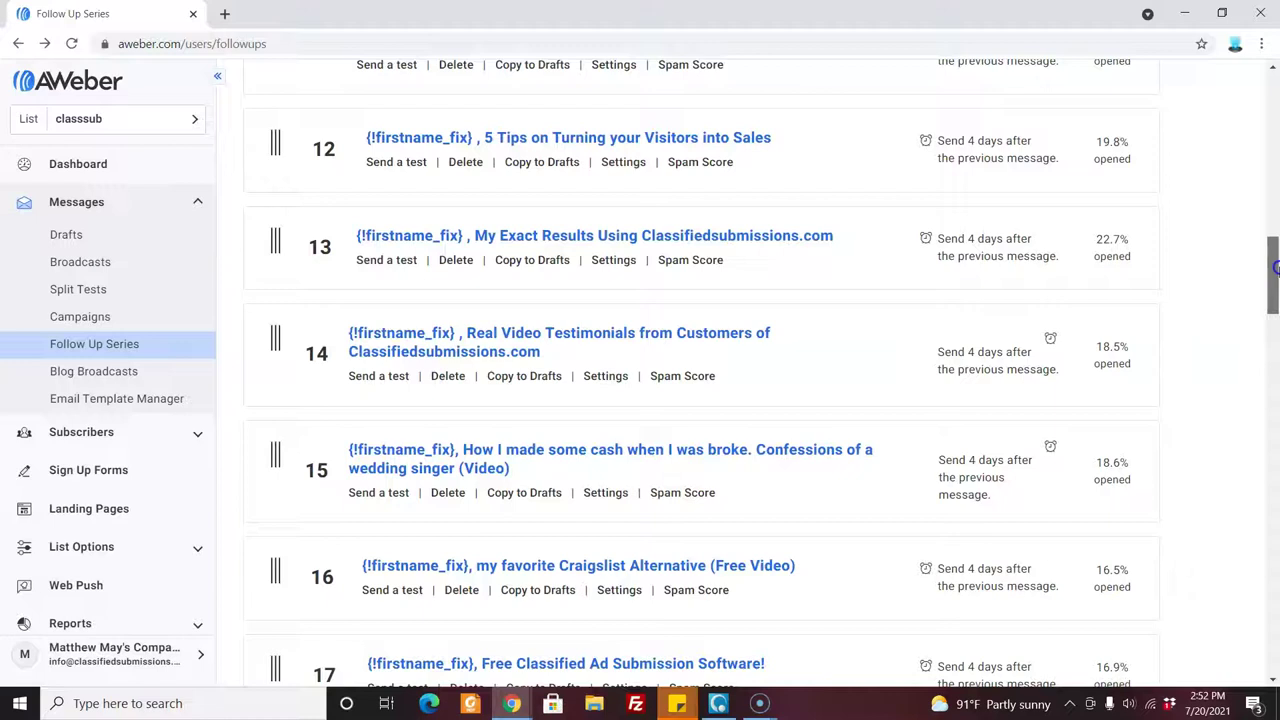
left_click_drag(1276, 268, 1276, 220)
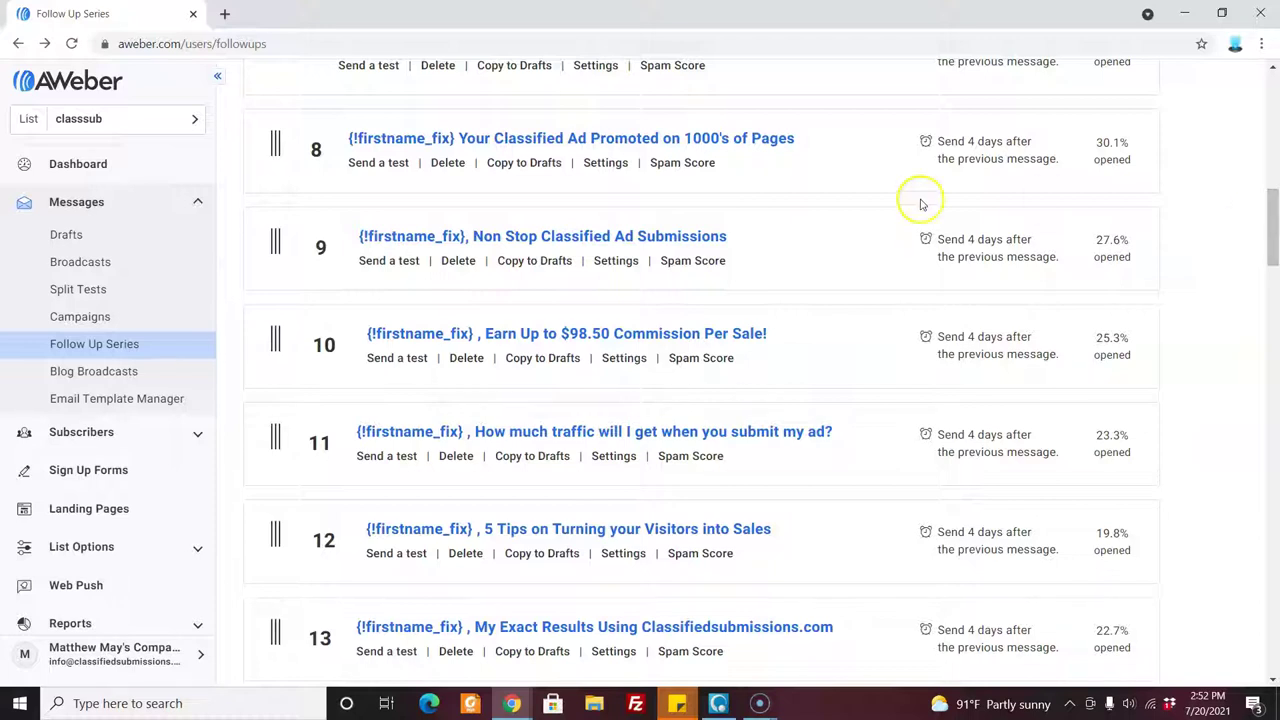
Go back to the newsletter opt-in window.
left_click(824, 182)
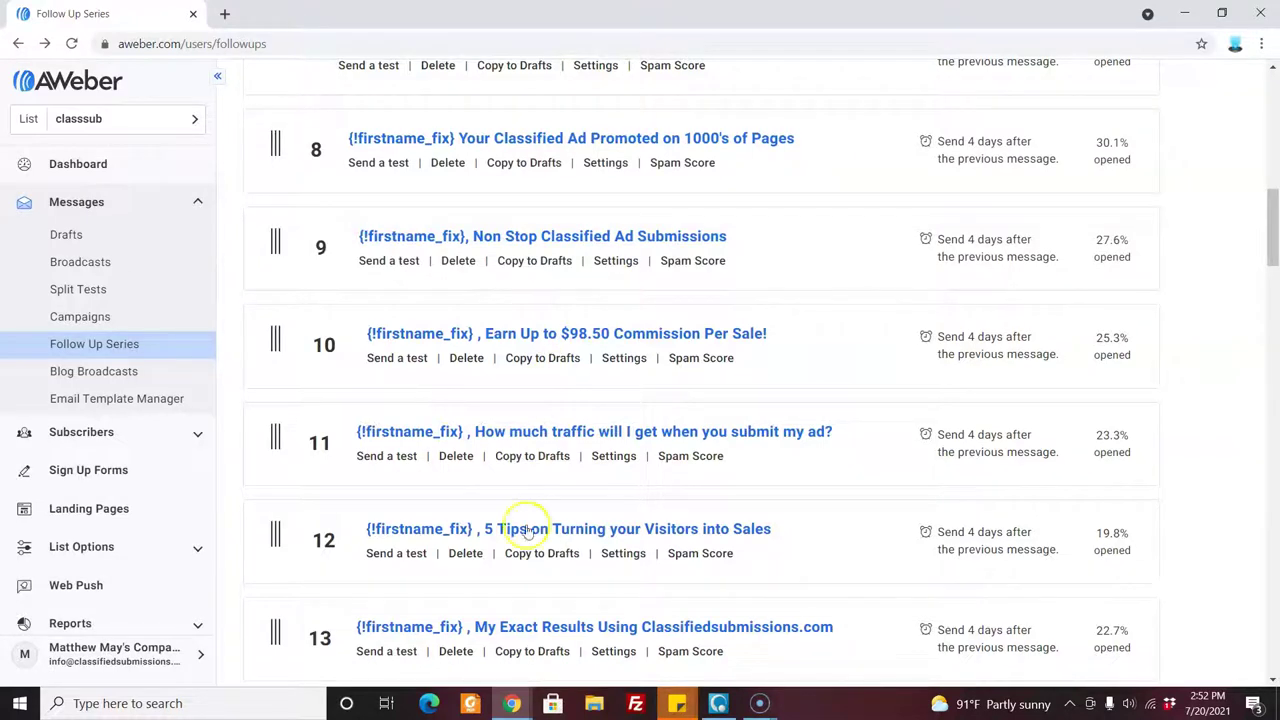
mouse_move(511, 705)
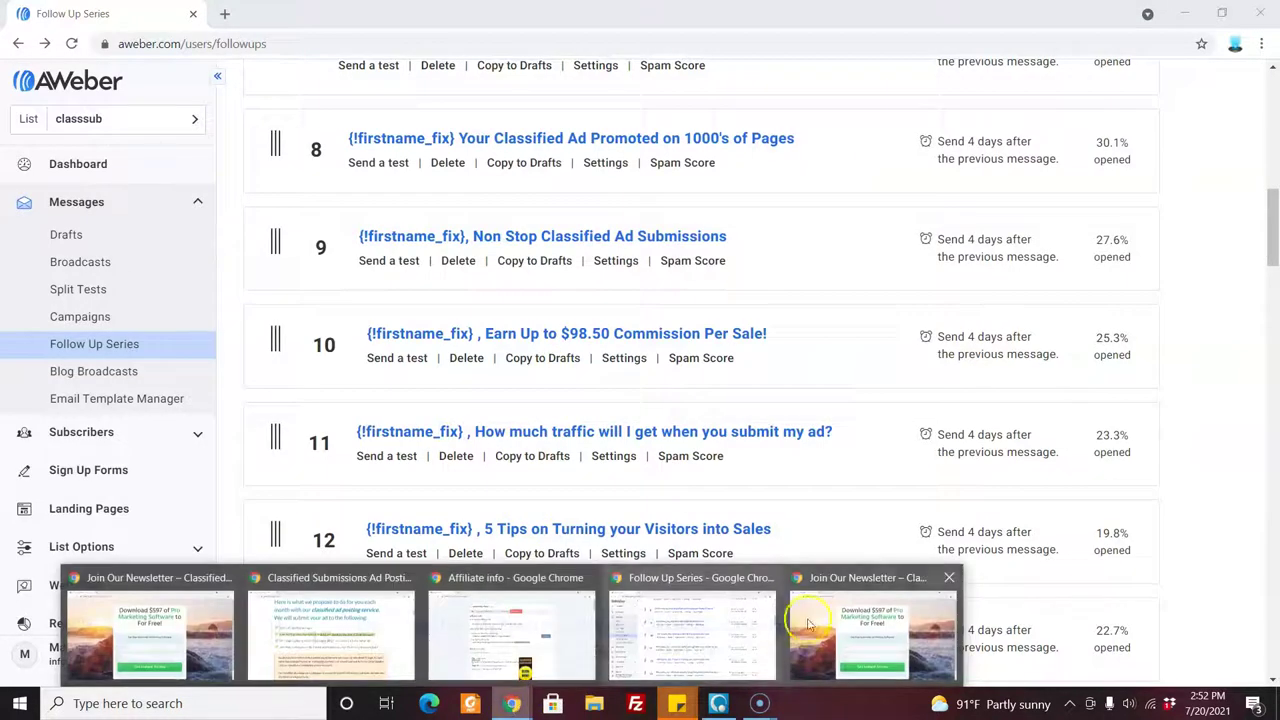
left_click(895, 632)
left_click(563, 469)
left_click(526, 435)
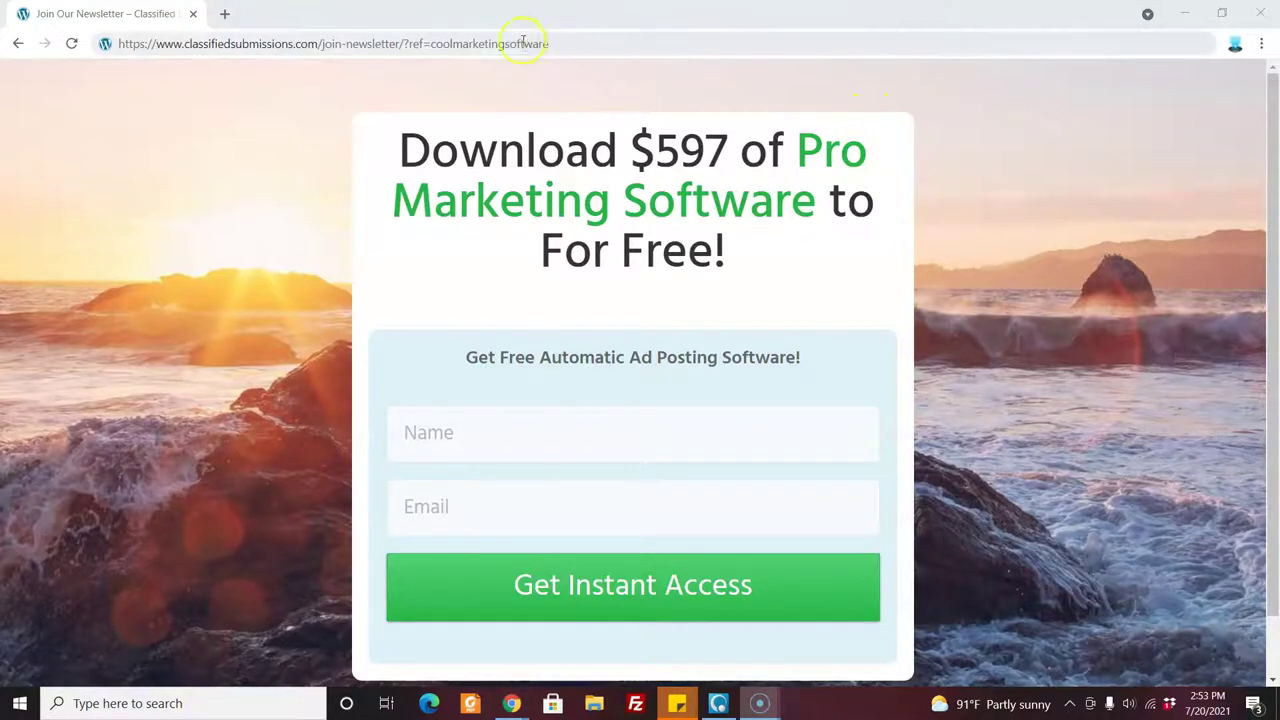
left_click_drag(552, 47, 114, 46)
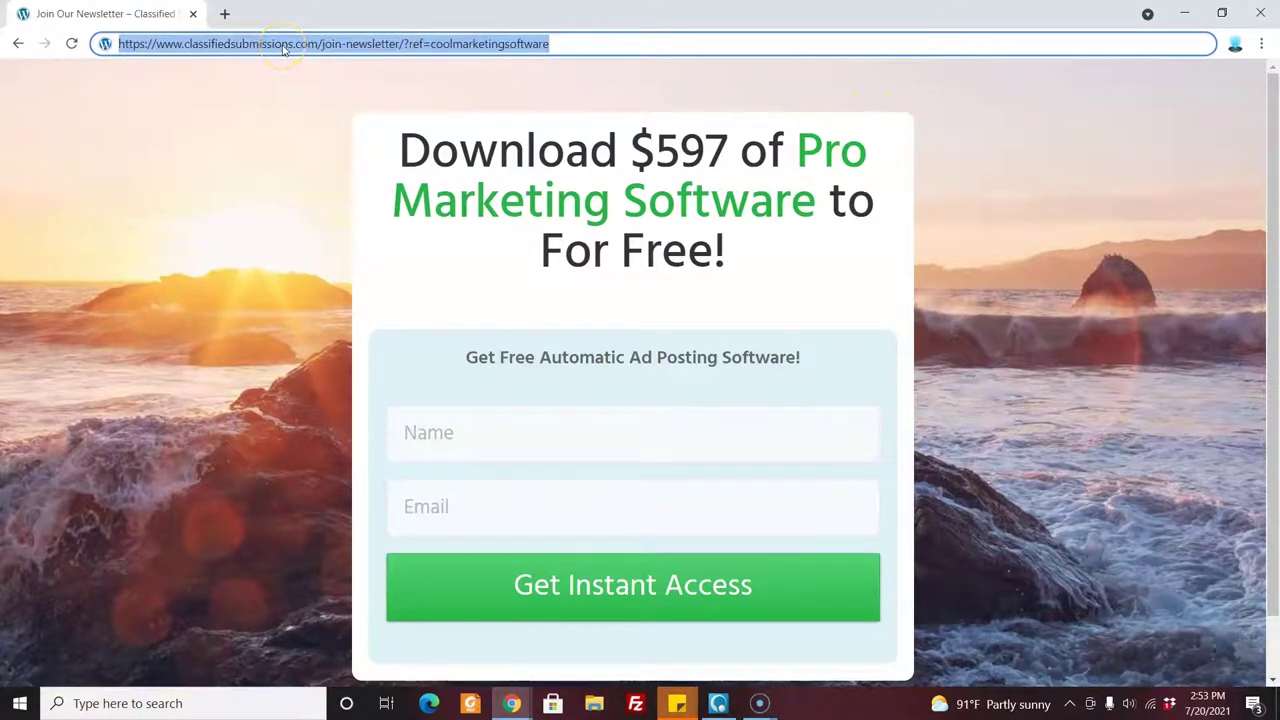
left_click(603, 45)
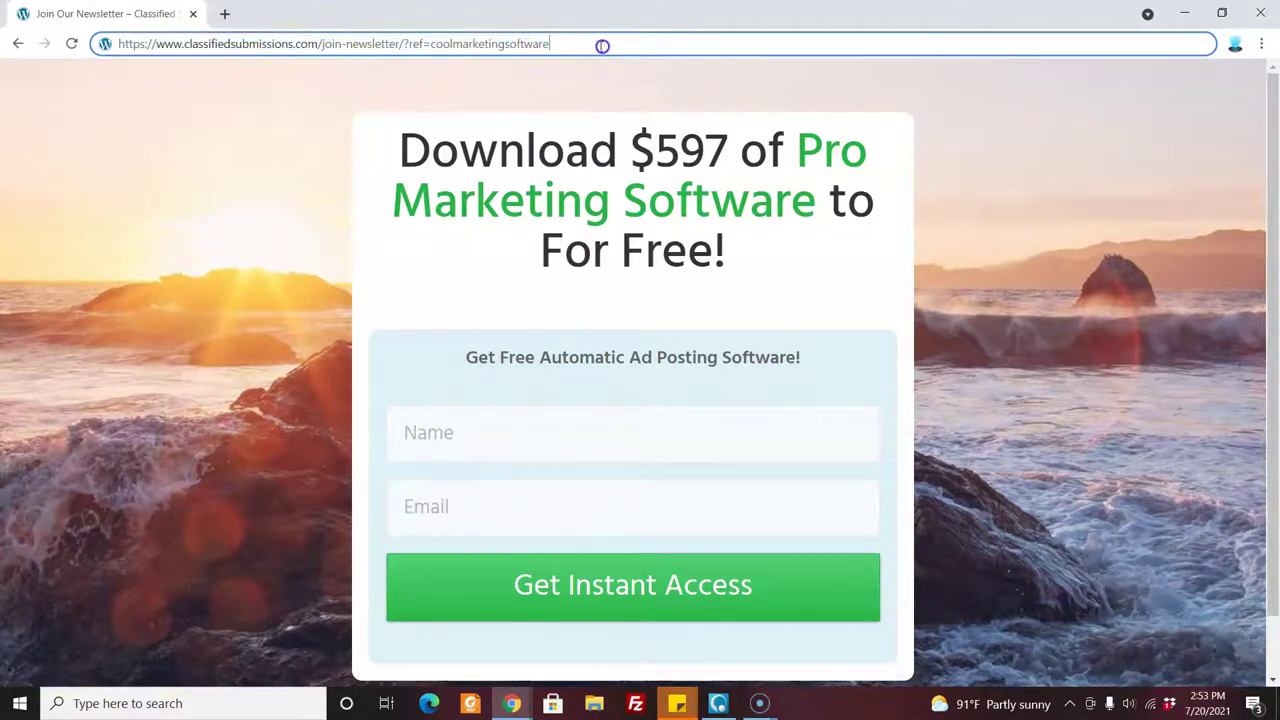
left_click(551, 43)
left_click_drag(551, 43, 572, 43)
key("Return")
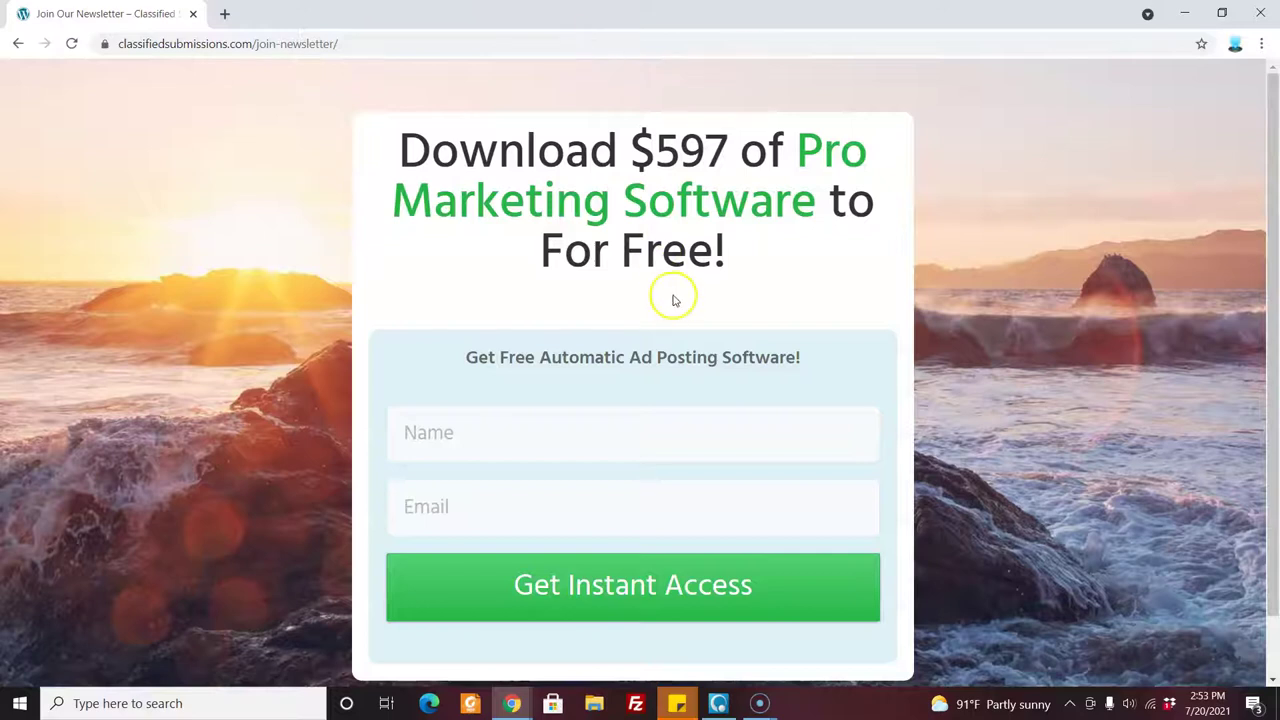
Enter a test subscriber name and e-mail address, then submit the form with Get Instant Access.
left_click(470, 447)
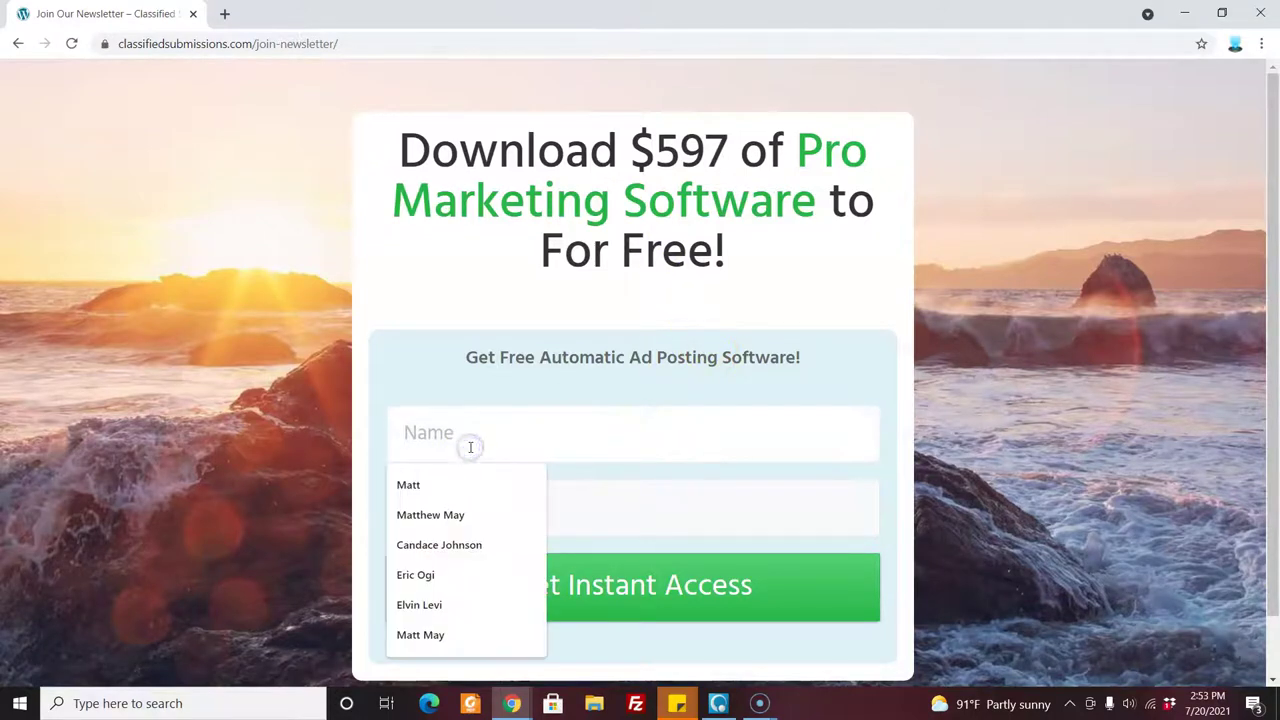
type("Matt")
key("Tab")
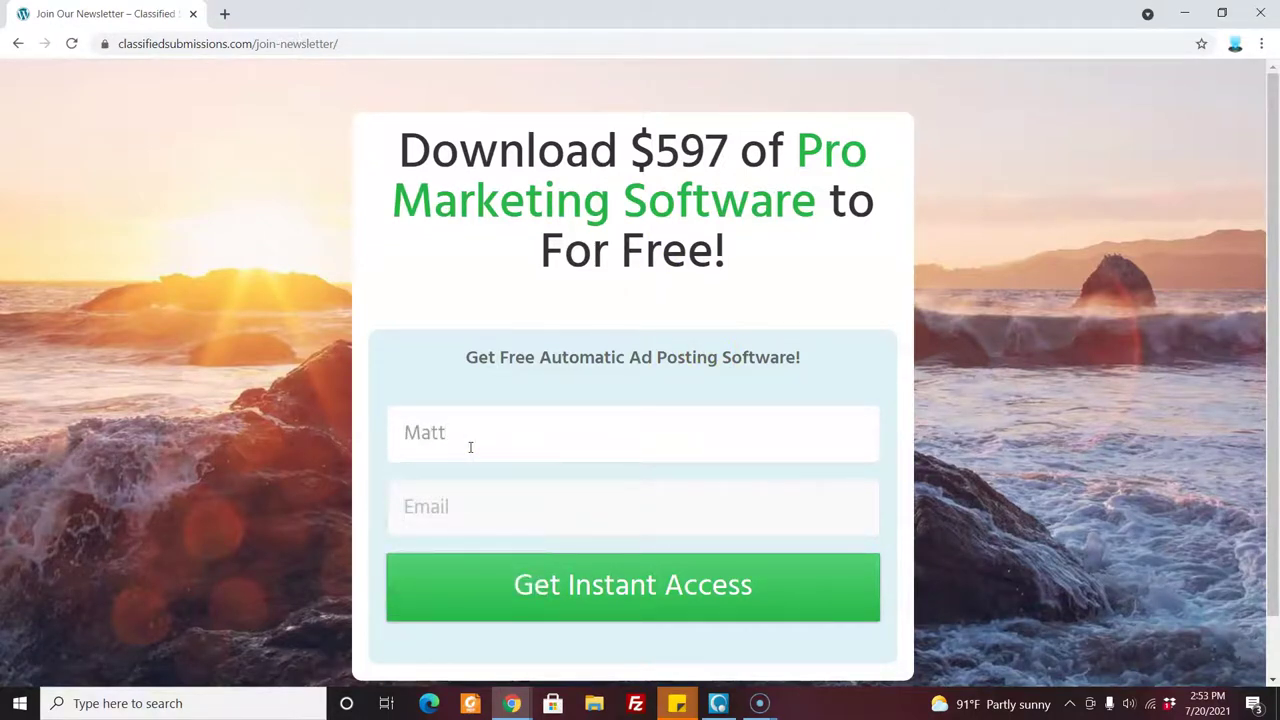
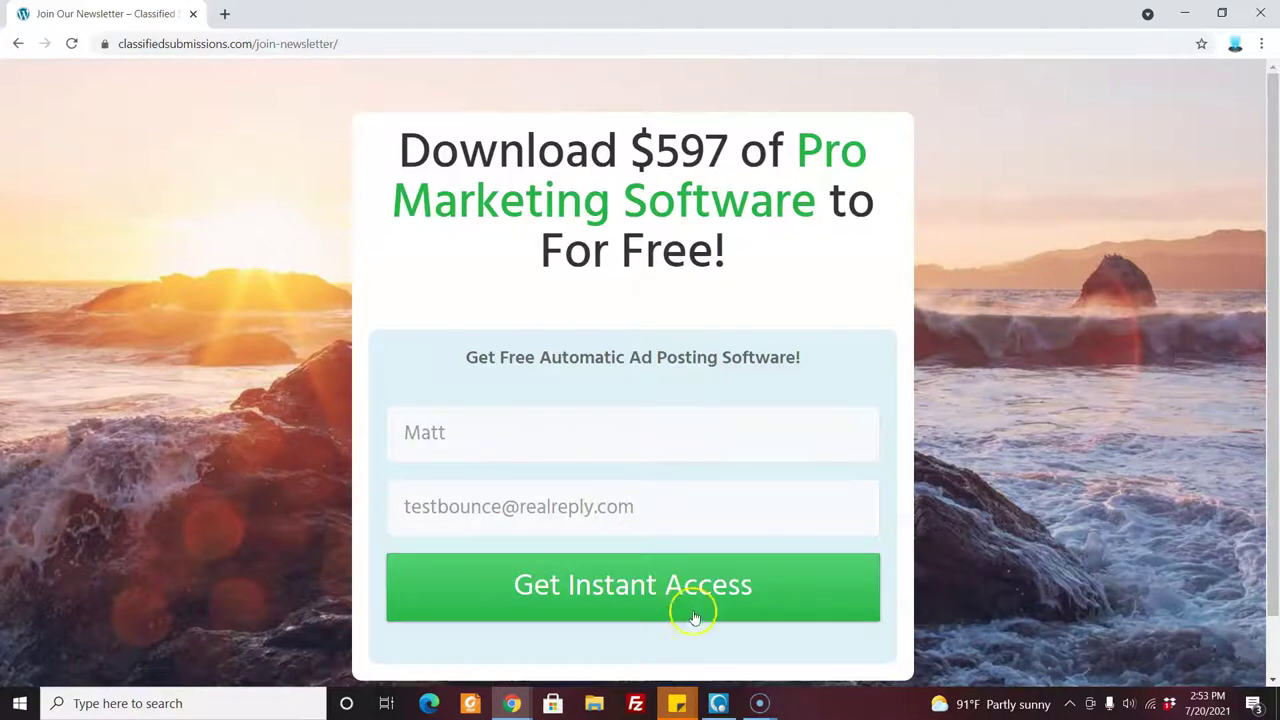
left_click(697, 592)
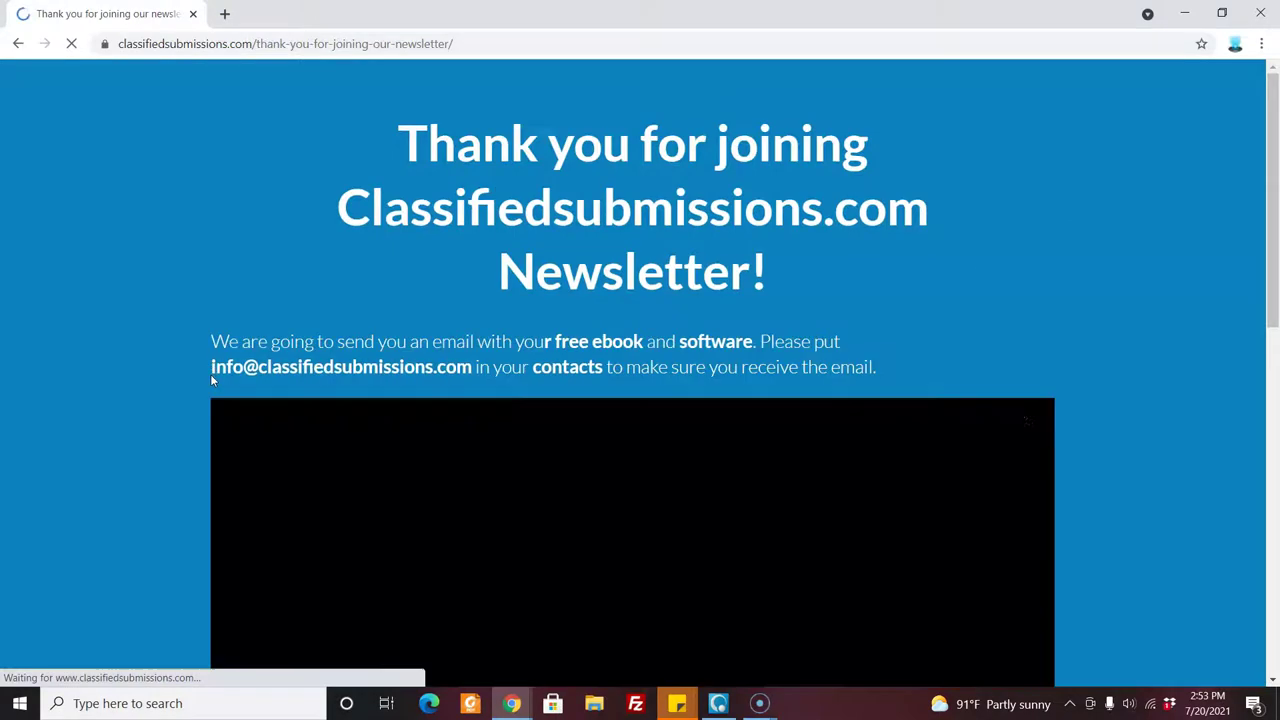
Open the Classified Submissions home page from the footer Home link and close its newsletter popup.
left_click_drag(1274, 228, 1276, 580)
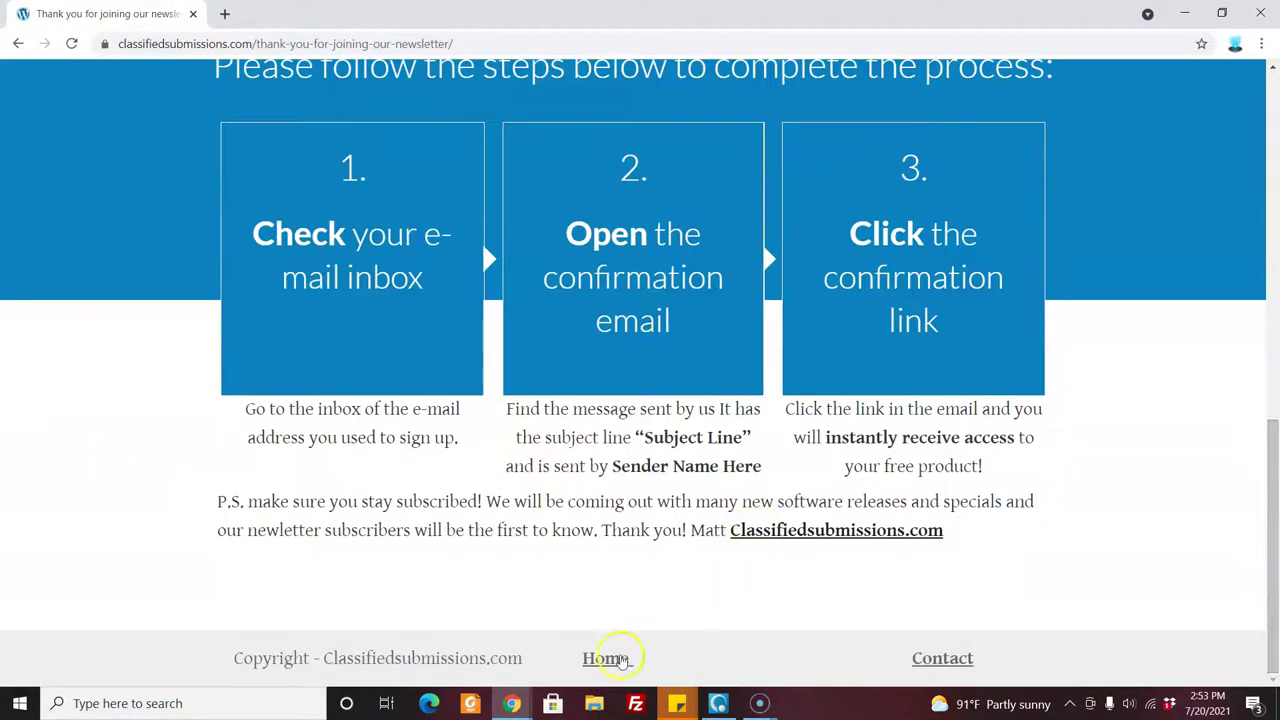
left_click(612, 660)
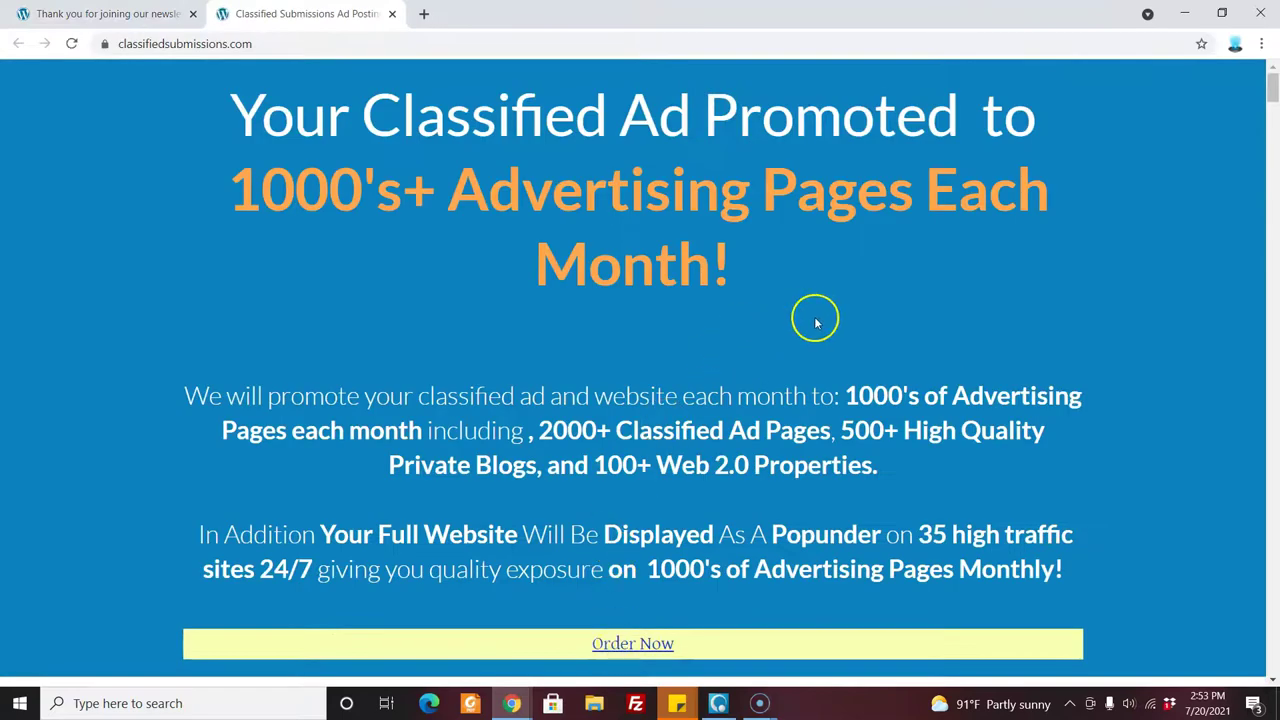
left_click_drag(1272, 90, 1272, 92)
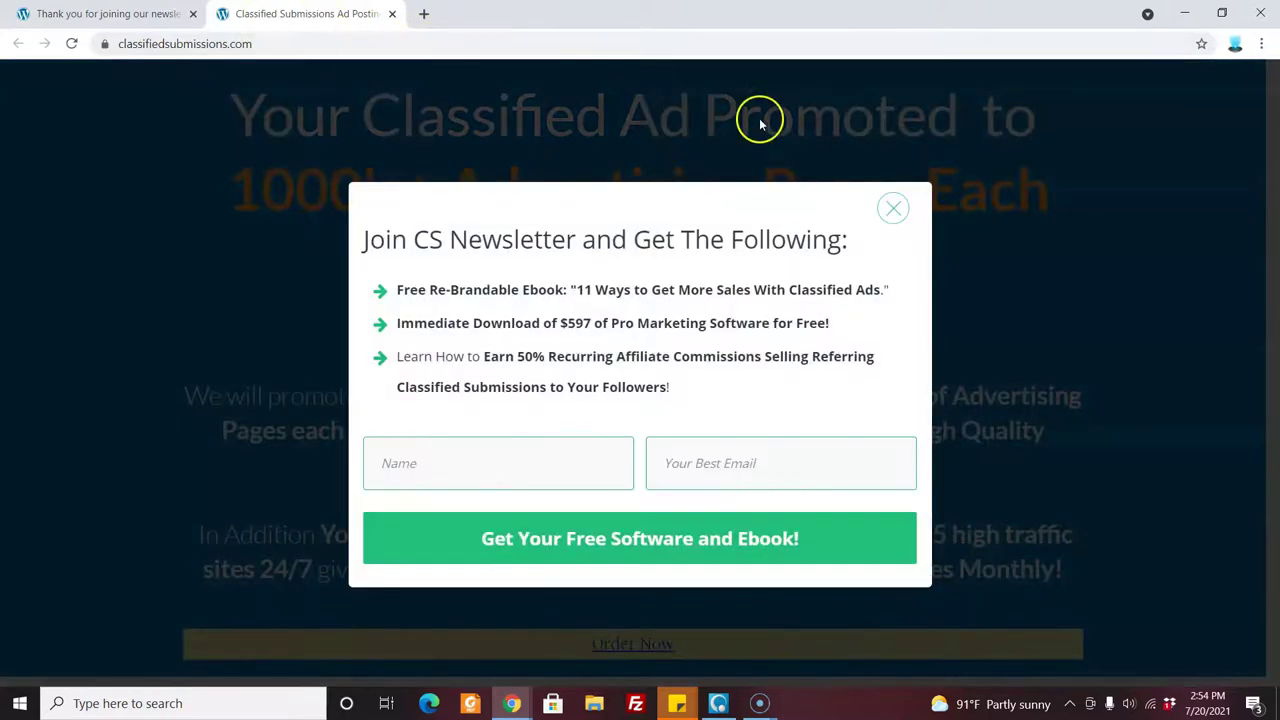
left_click(895, 208)
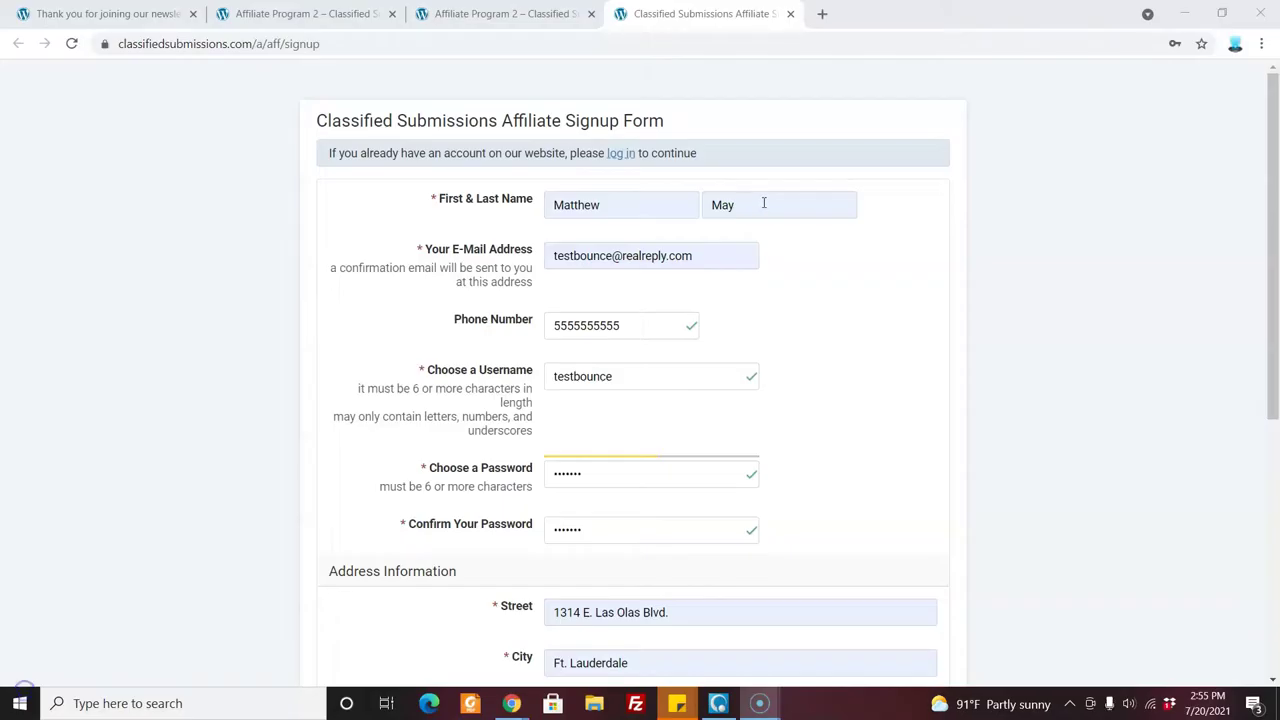
Pick Florida as the state, submit the affiliate signup, and dismiss the save-password prompt.
left_click_drag(1270, 337, 1274, 595)
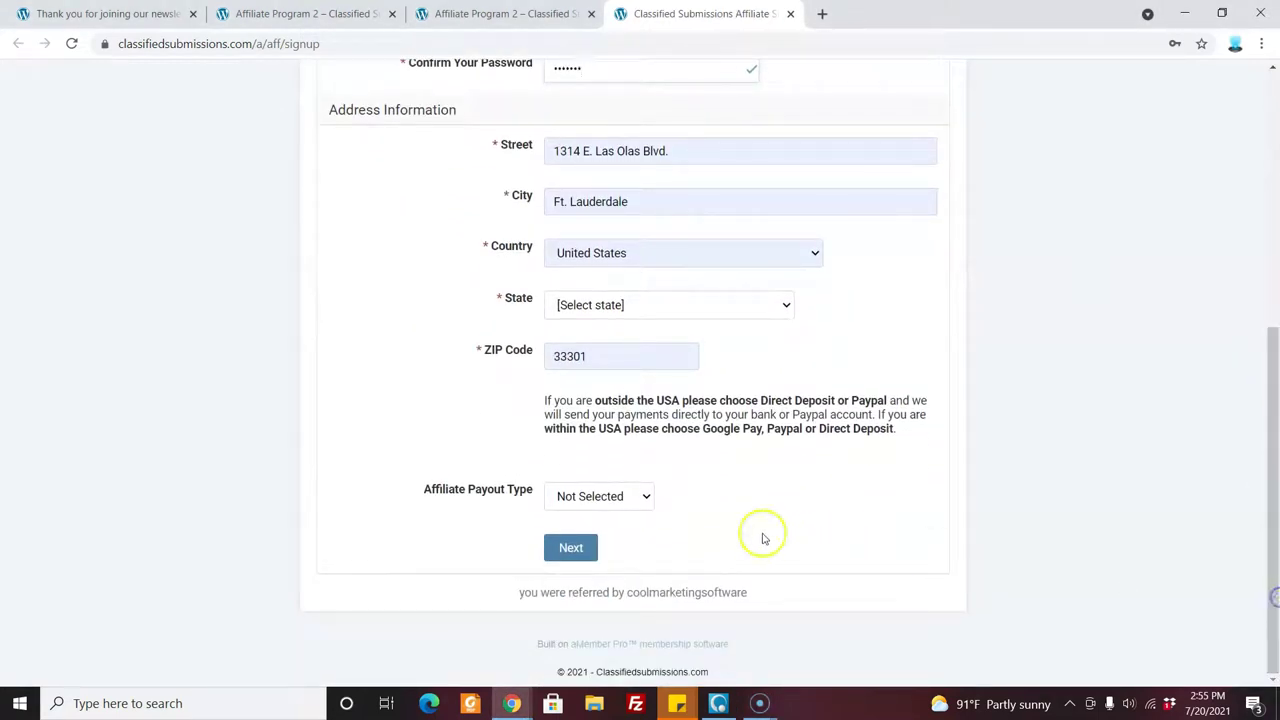
left_click(586, 556)
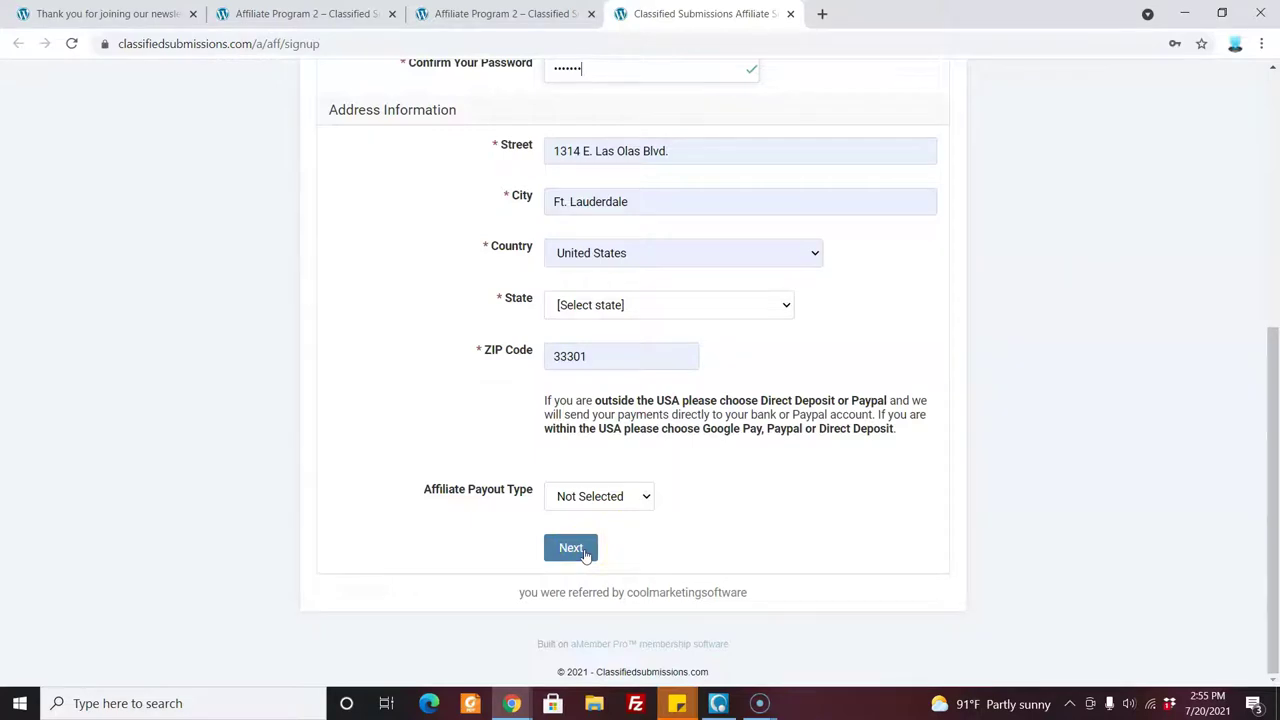
left_click(586, 553)
left_click(267, 330)
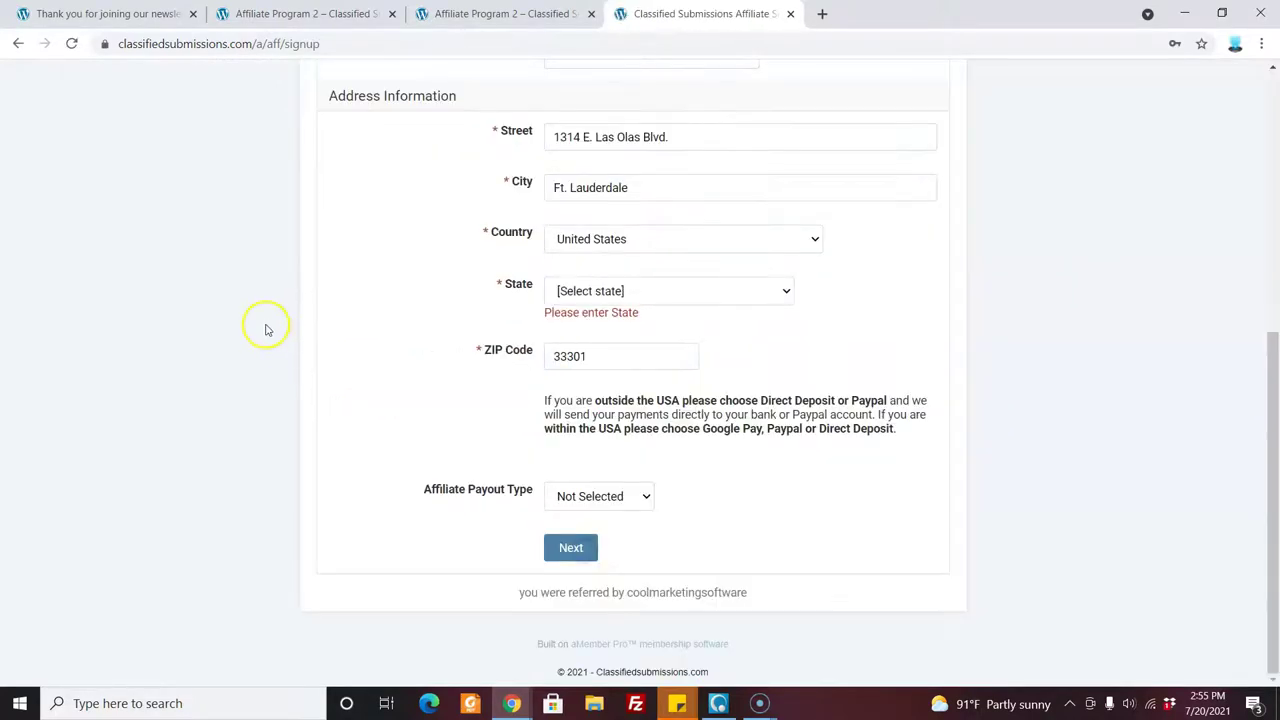
left_click(608, 290)
left_click(576, 528)
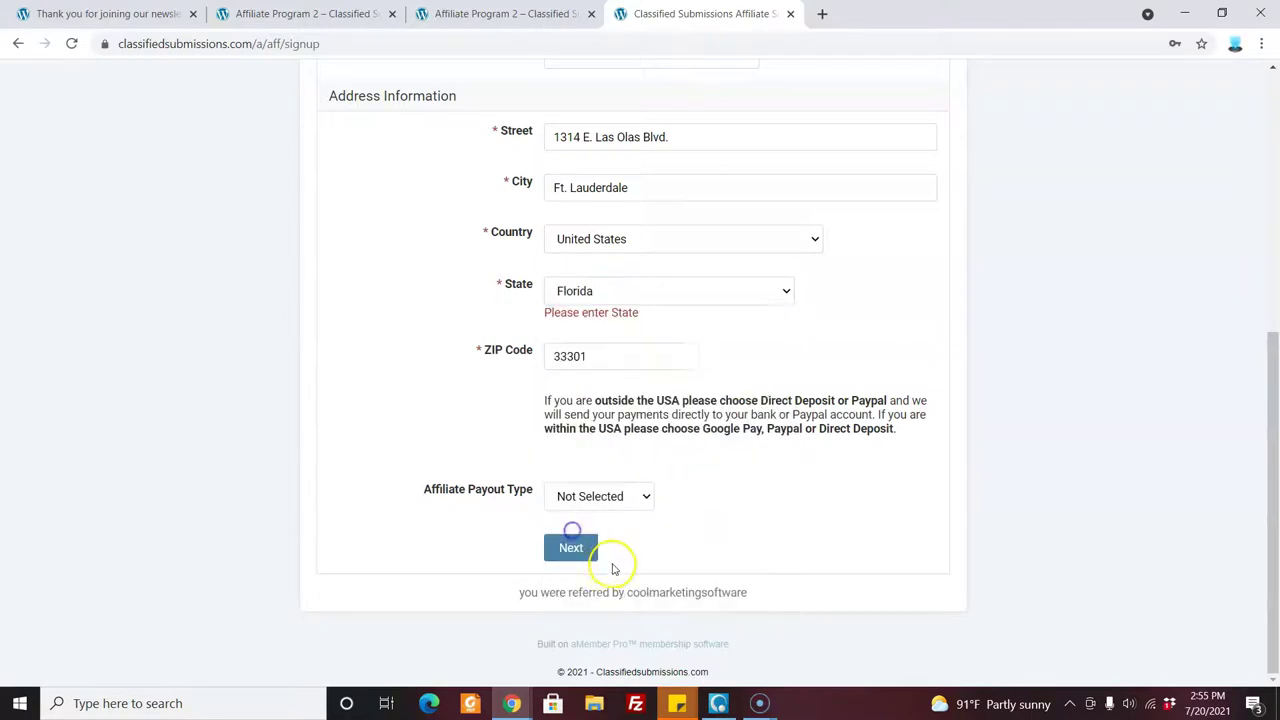
left_click(578, 550)
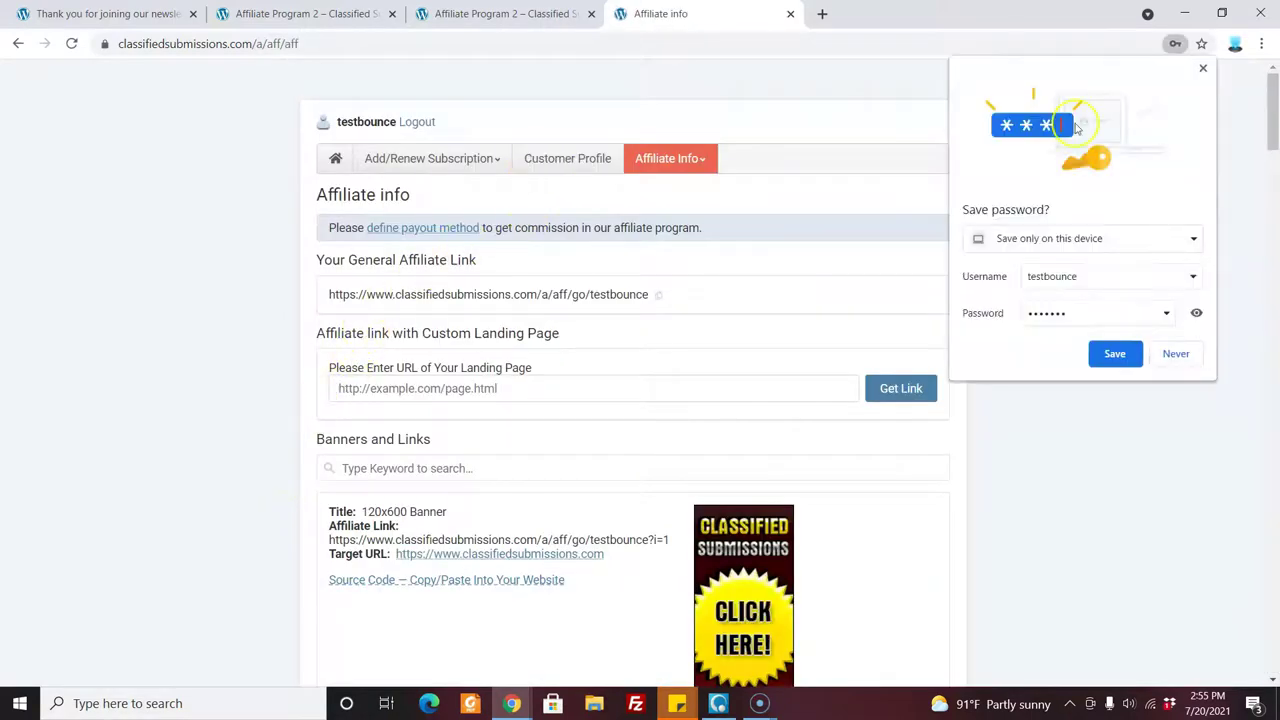
left_click(1203, 68)
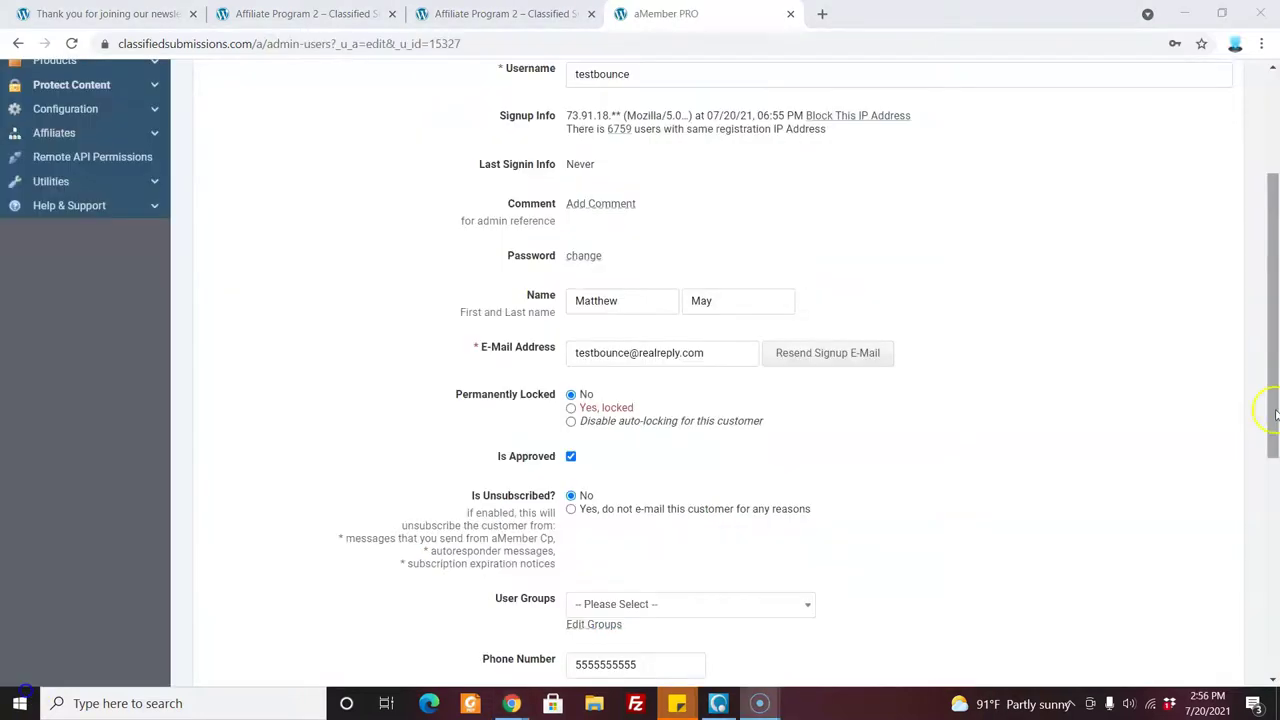
Scroll the test user's admin record to the Affiliate Program section showing its COOKIE-assigned referring affiliate.
left_click_drag(1262, 410, 1272, 492)
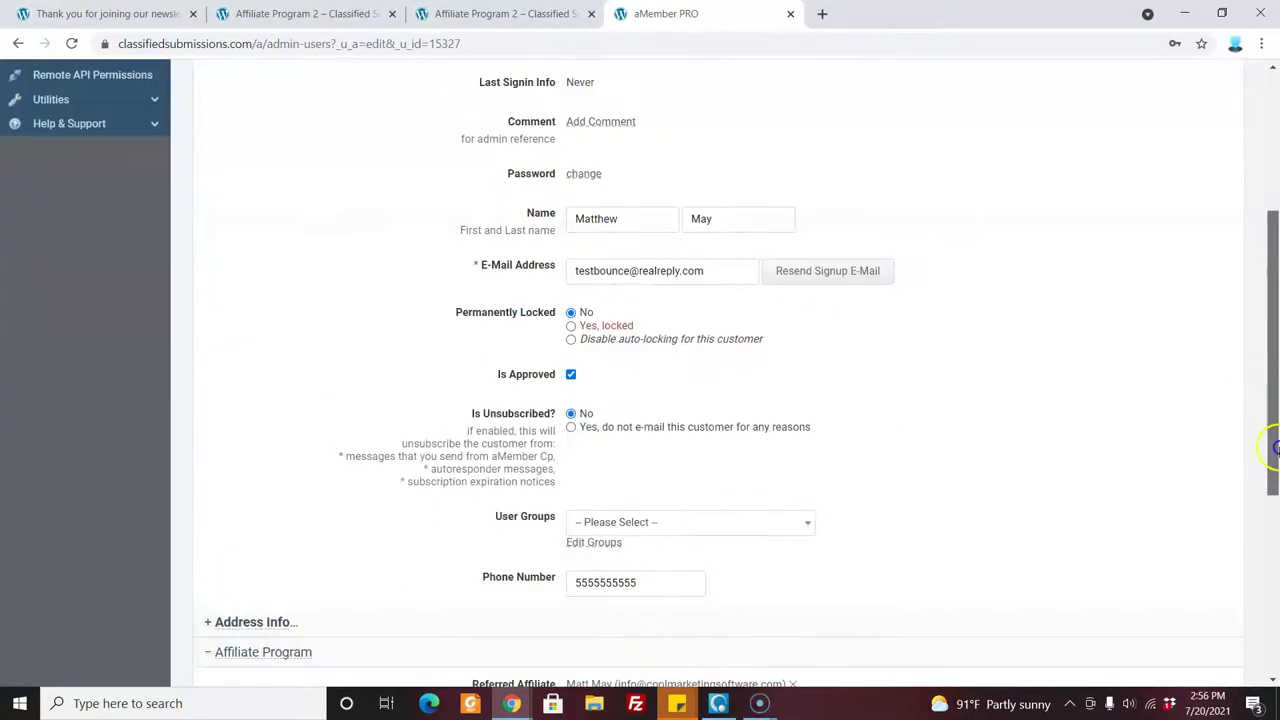
scroll(1272, 492, "down", 2)
scroll(1276, 497, "up", 1)
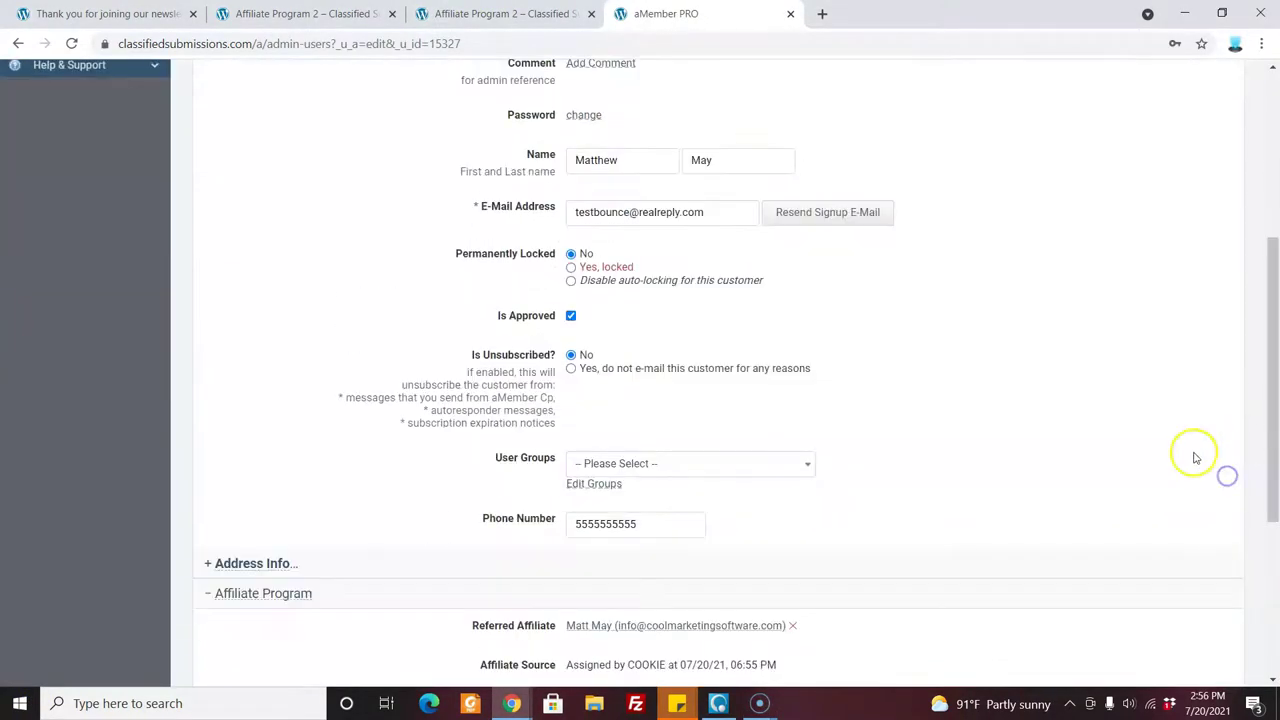
left_click_drag(1274, 471, 1276, 563)
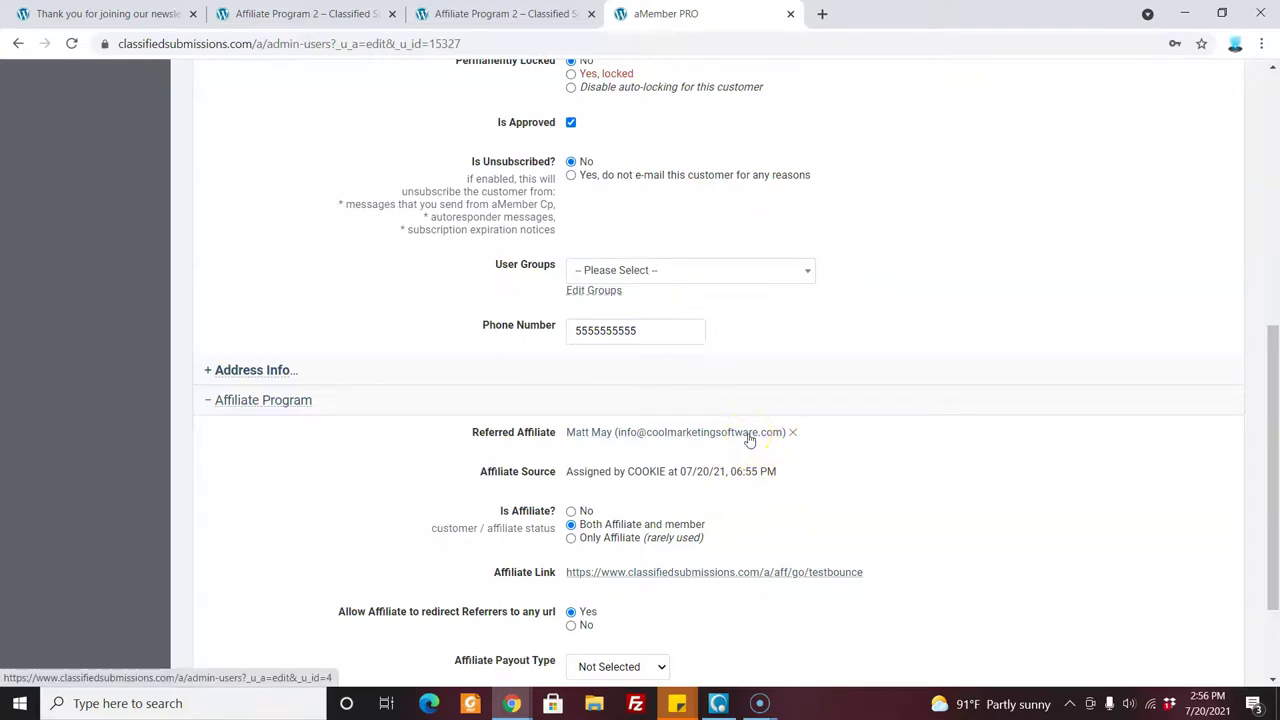
left_click_drag(1272, 409, 1274, 198)
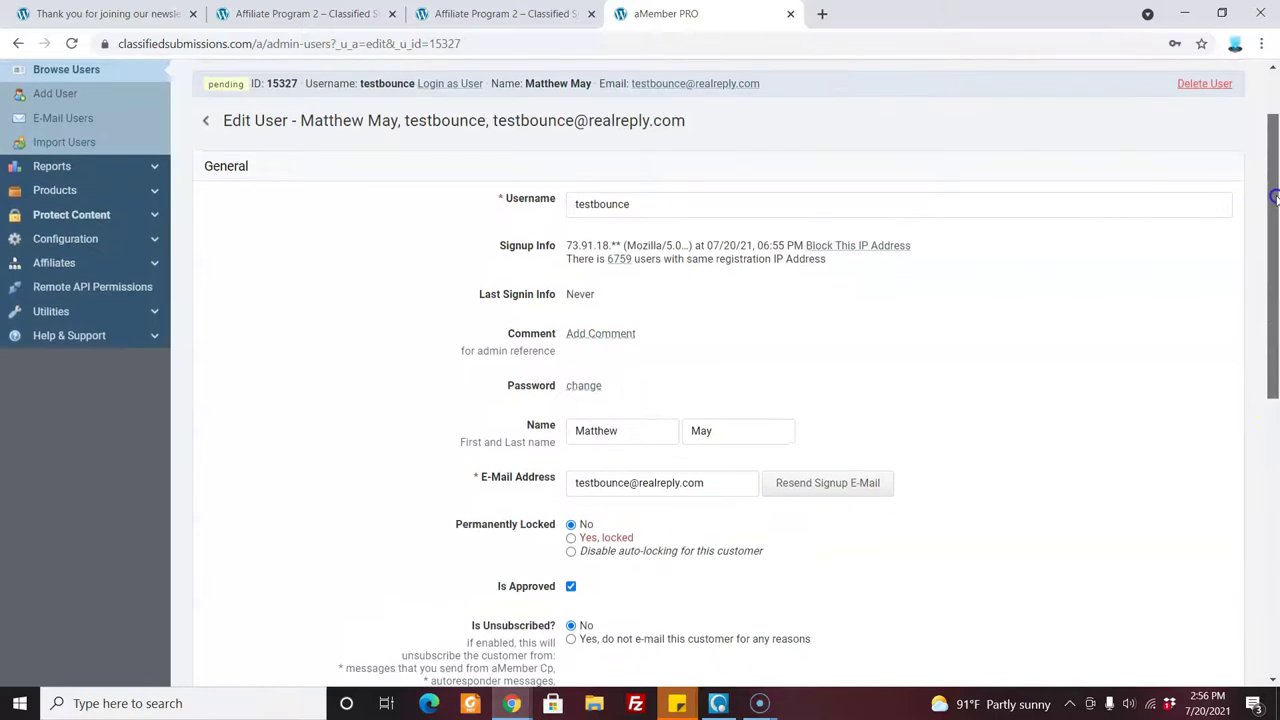
left_click_drag(1275, 197, 1275, 532)
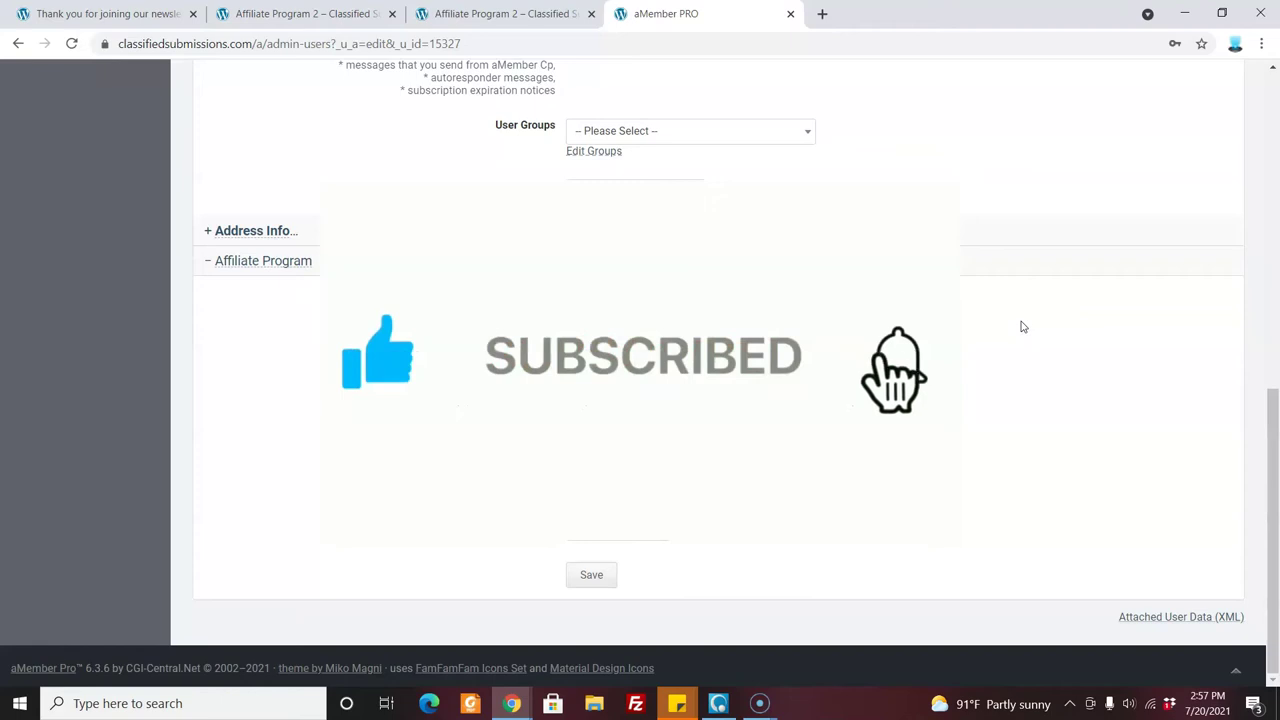
left_click(1003, 316)
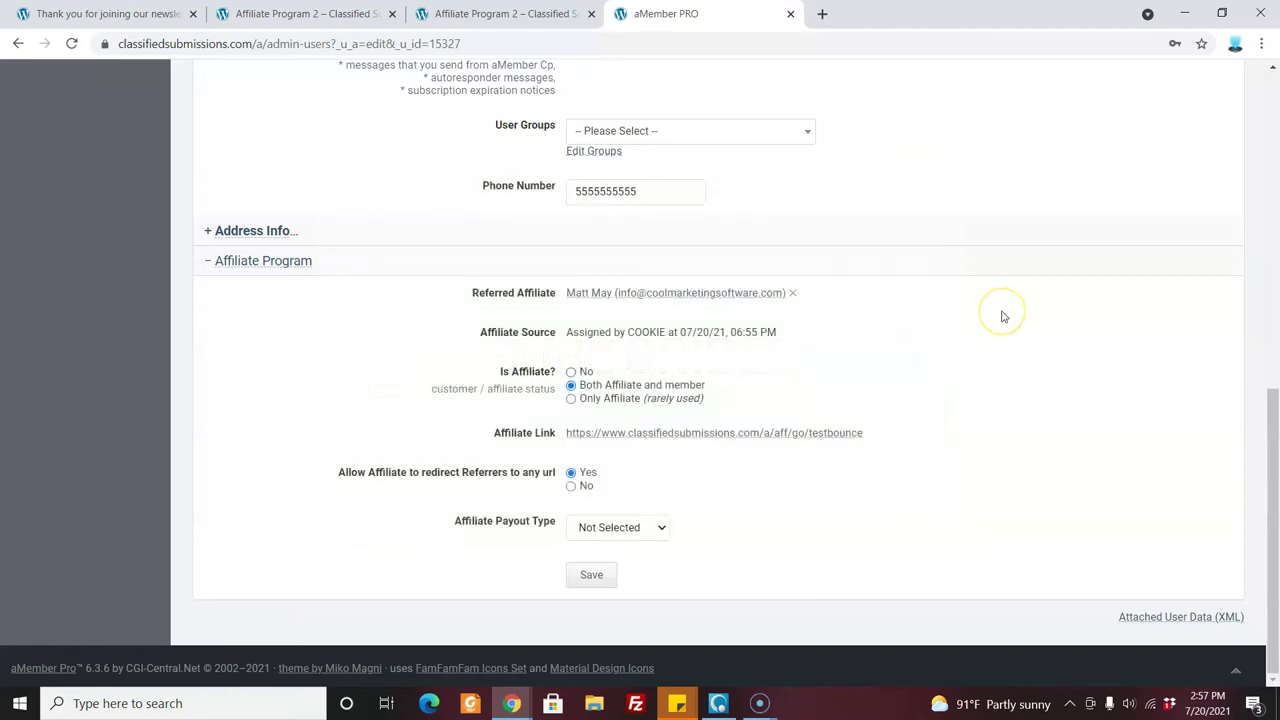